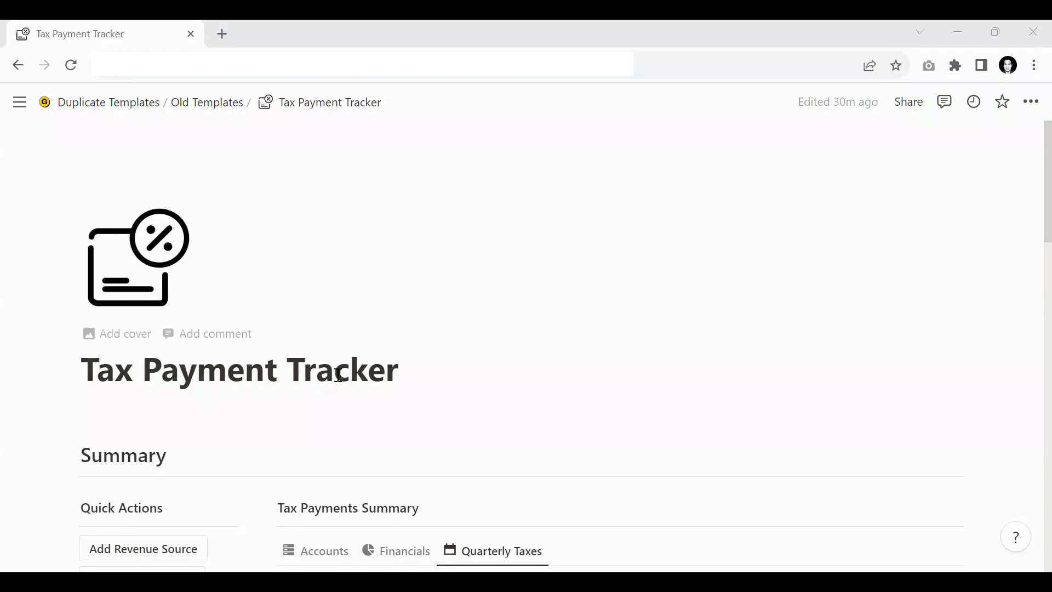
Step: Show the Accounts view of the Tax Payments Summary and look over its revenue and expense sources
{"action": "scroll", "coordinate": [339, 372], "scroll_direction": "down", "scroll_amount": 3}
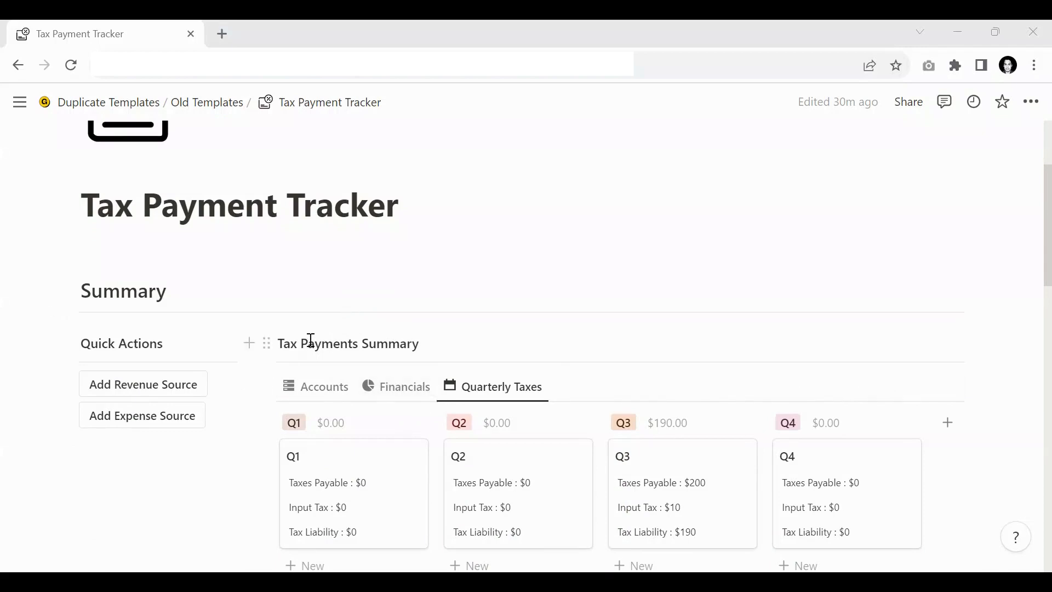
{"action": "scroll", "coordinate": [390, 345], "scroll_direction": "down", "scroll_amount": 2}
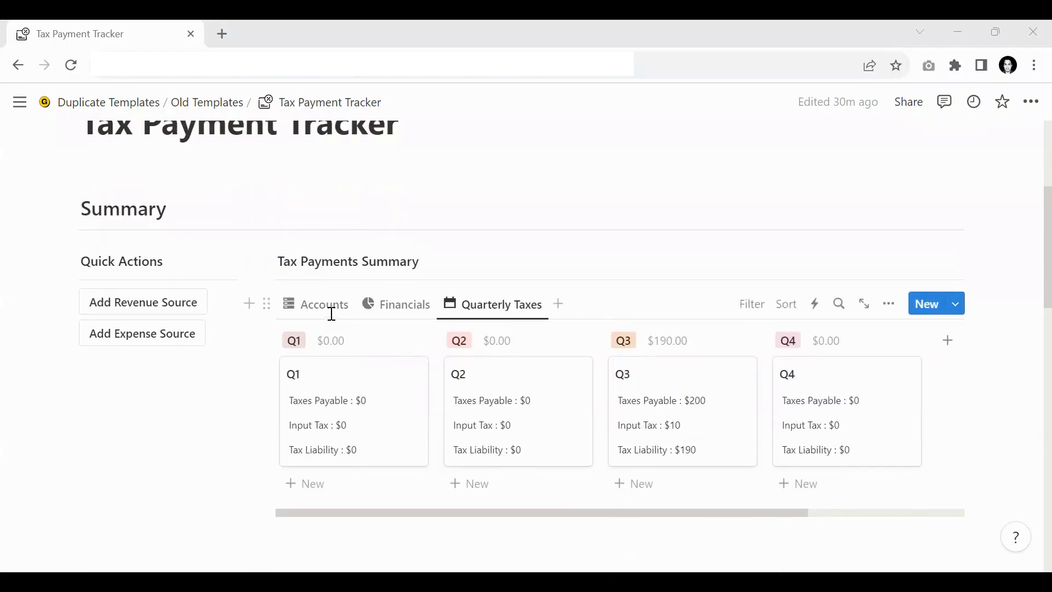
{"action": "left_click", "coordinate": [326, 311]}
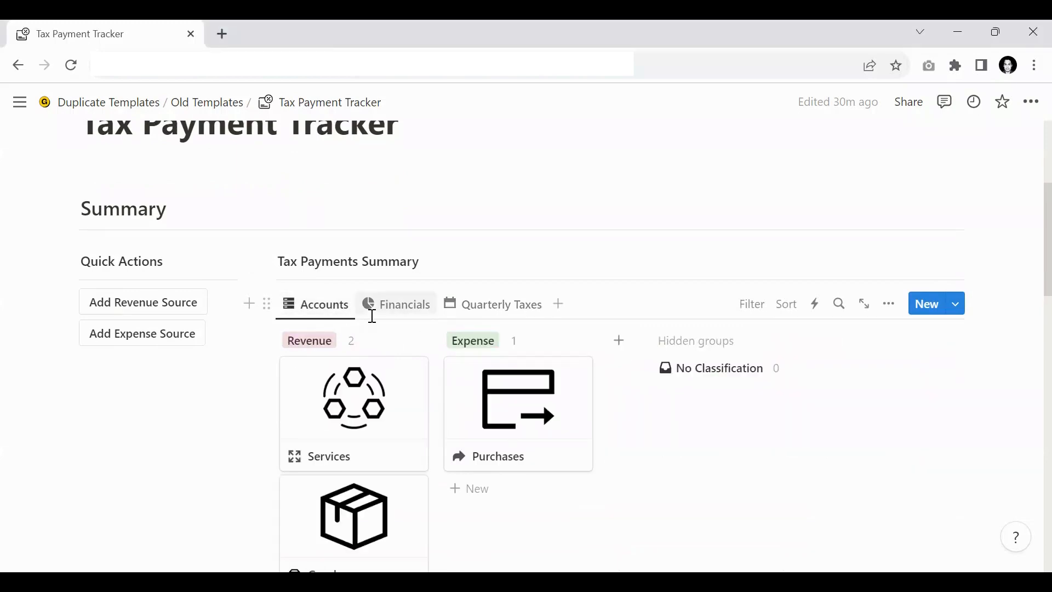
{"action": "scroll", "coordinate": [343, 322], "scroll_direction": "down", "scroll_amount": 2}
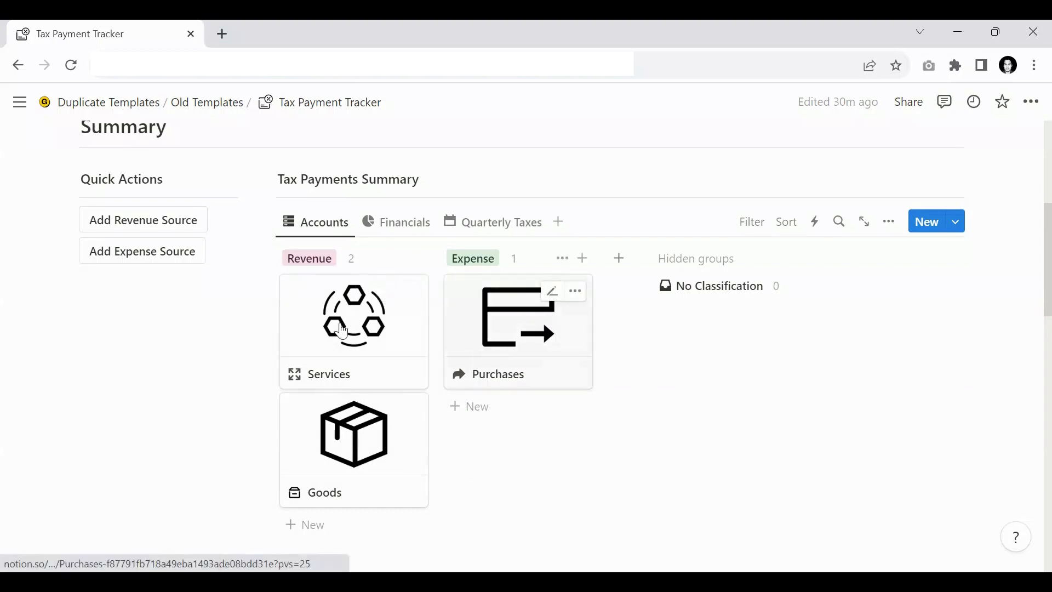
{"action": "scroll", "coordinate": [411, 343], "scroll_direction": "down", "scroll_amount": 1}
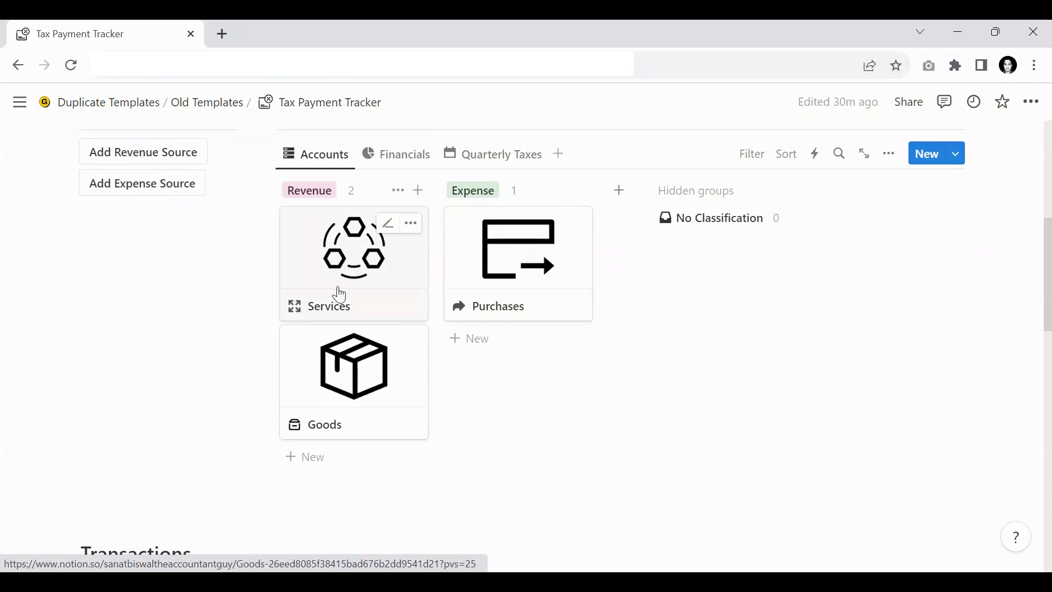
{"action": "scroll", "coordinate": [356, 339], "scroll_direction": "down", "scroll_amount": 1}
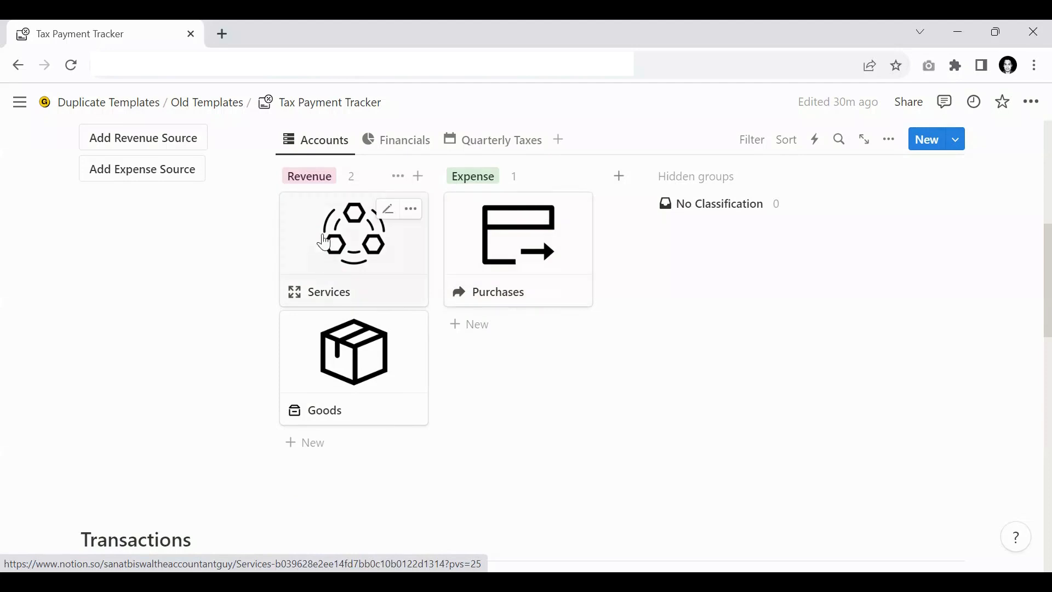
Step: Add one blank revenue source and one blank expense source to the accounts board using the summary's quick actions
{"action": "scroll", "coordinate": [328, 257], "scroll_direction": "up", "scroll_amount": 2}
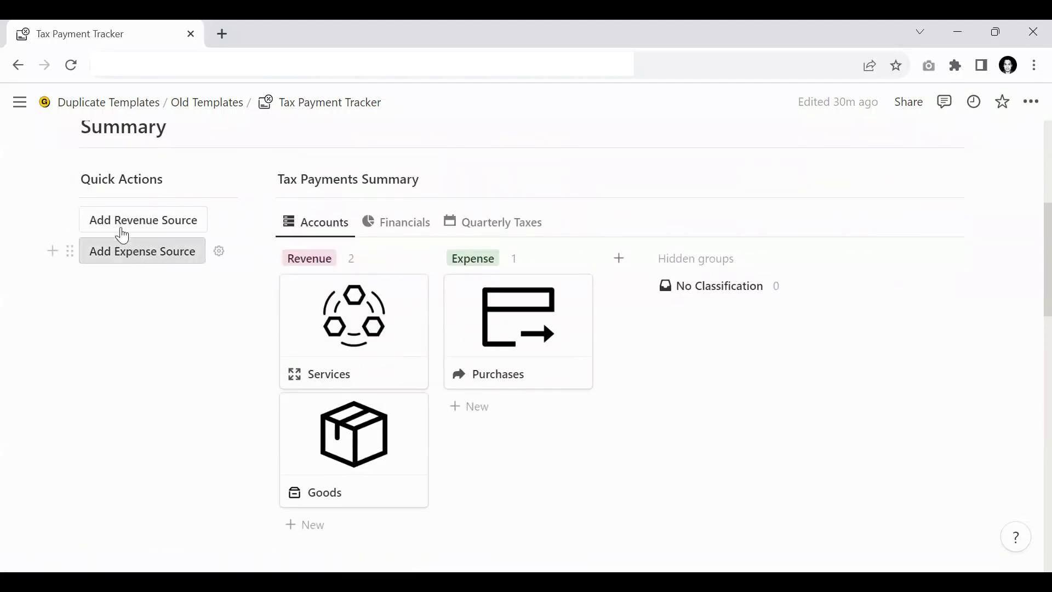
{"action": "left_click", "coordinate": [117, 222]}
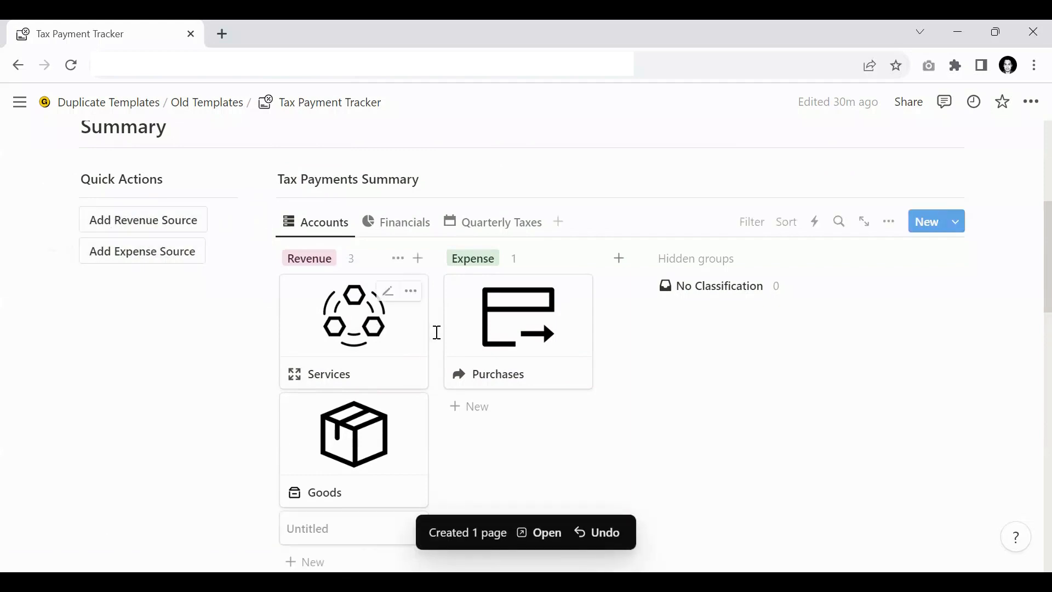
{"action": "scroll", "coordinate": [427, 384], "scroll_direction": "down", "scroll_amount": 2}
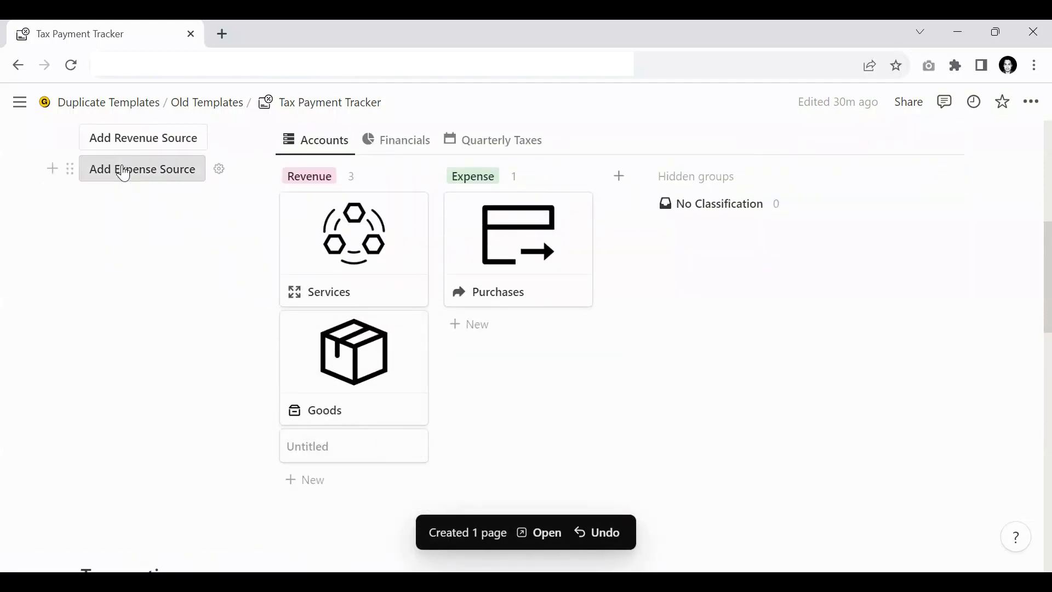
{"action": "left_click", "coordinate": [152, 179]}
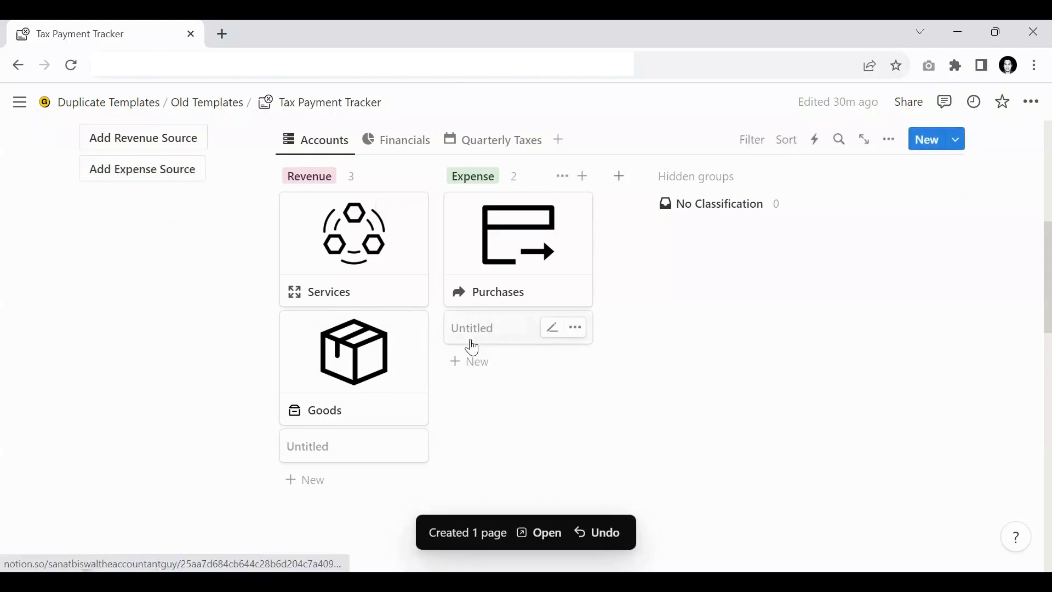
Step: Delete the untitled expense source and the untitled revenue source from the accounts board
{"action": "left_click", "coordinate": [551, 329]}
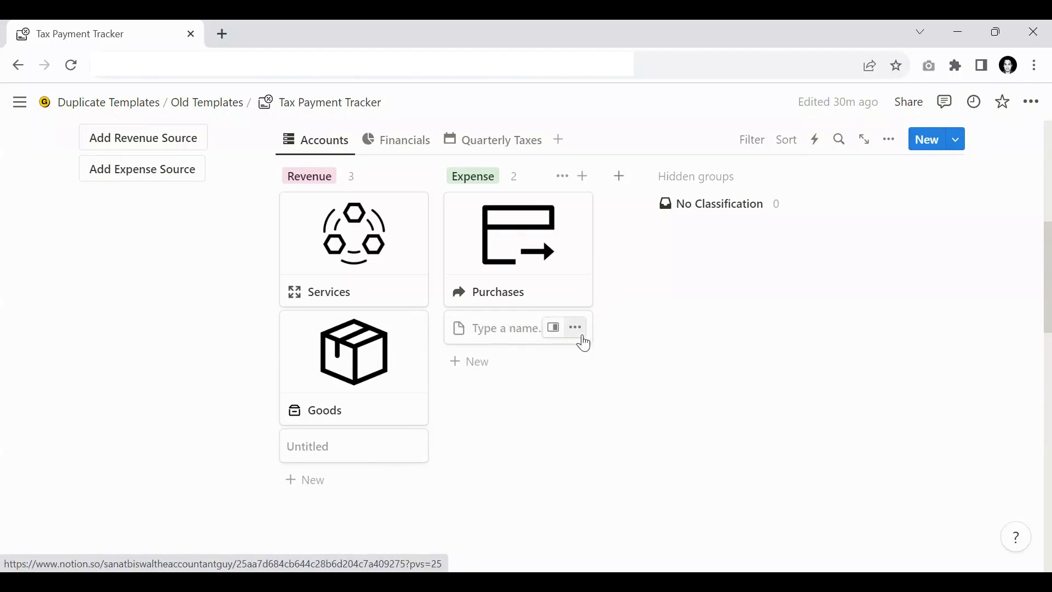
{"action": "left_click", "coordinate": [584, 334]}
{"action": "left_click", "coordinate": [616, 275]}
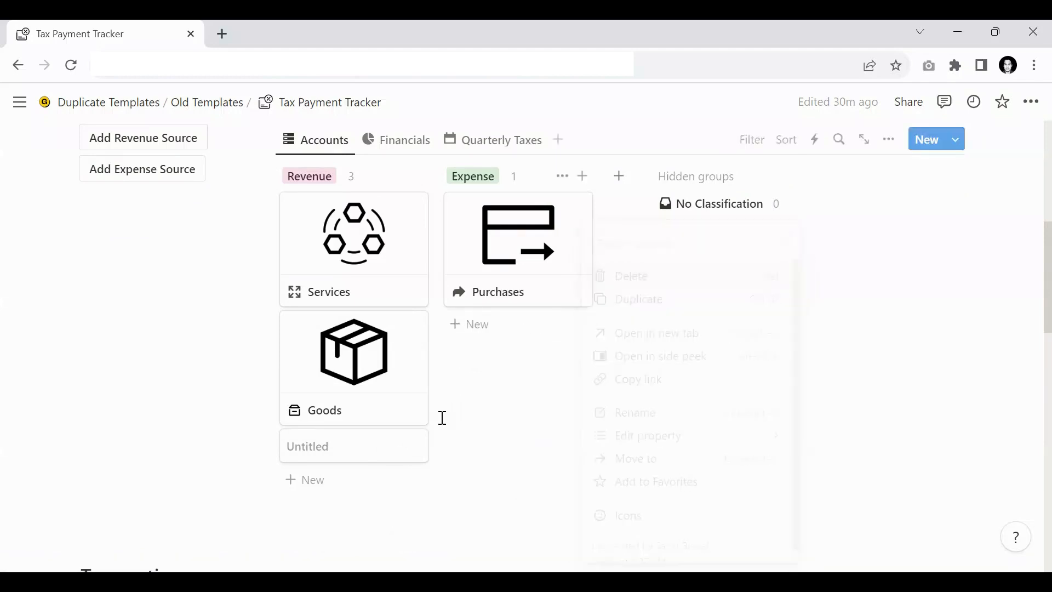
{"action": "scroll", "coordinate": [433, 411], "scroll_direction": "down", "scroll_amount": 2}
{"action": "left_click", "coordinate": [417, 365]}
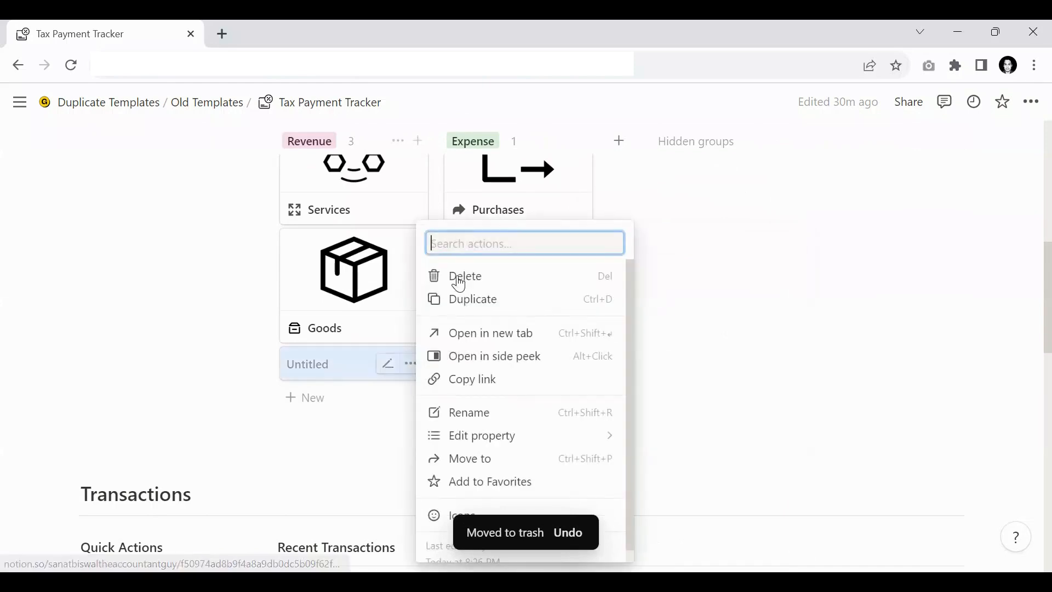
{"action": "left_click", "coordinate": [459, 276]}
Step: Show the Financials view of the Tax Payments Summary and review the amounts and taxes per account
{"action": "scroll", "coordinate": [461, 343], "scroll_direction": "up", "scroll_amount": 2}
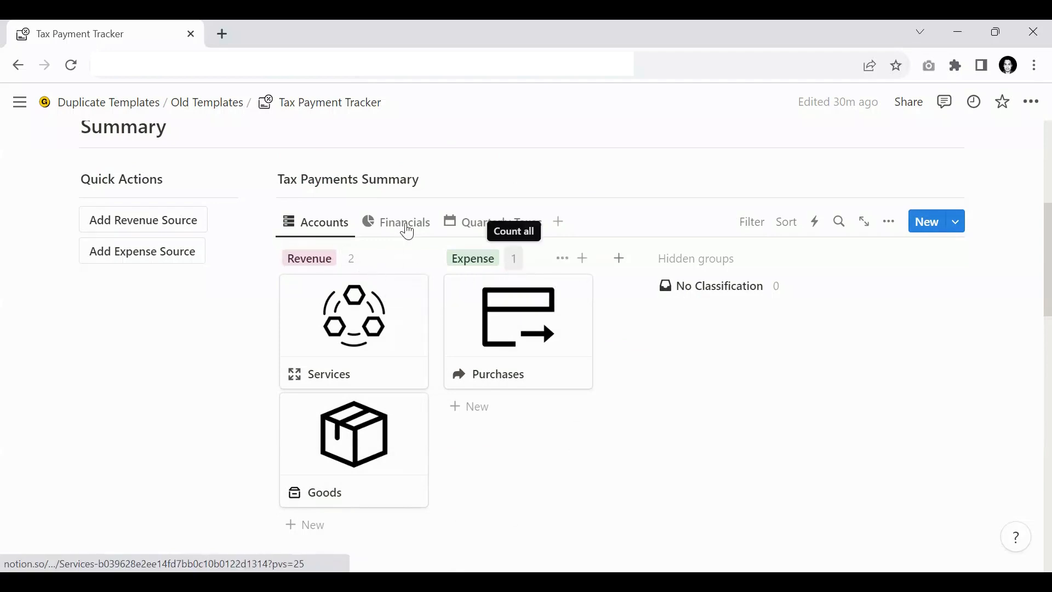
{"action": "left_click", "coordinate": [409, 229]}
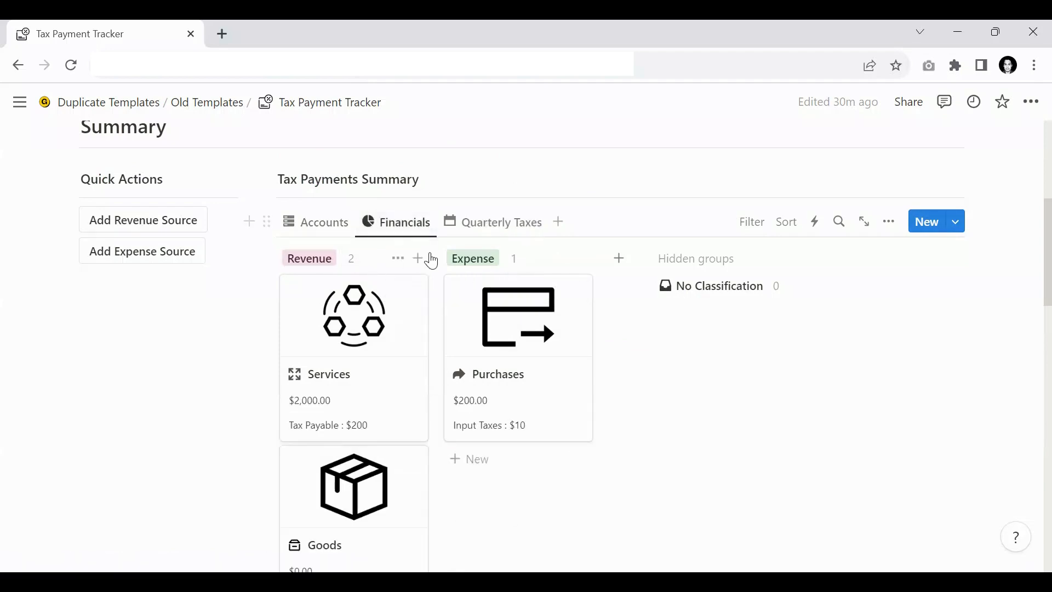
{"action": "scroll", "coordinate": [396, 323], "scroll_direction": "down", "scroll_amount": 2}
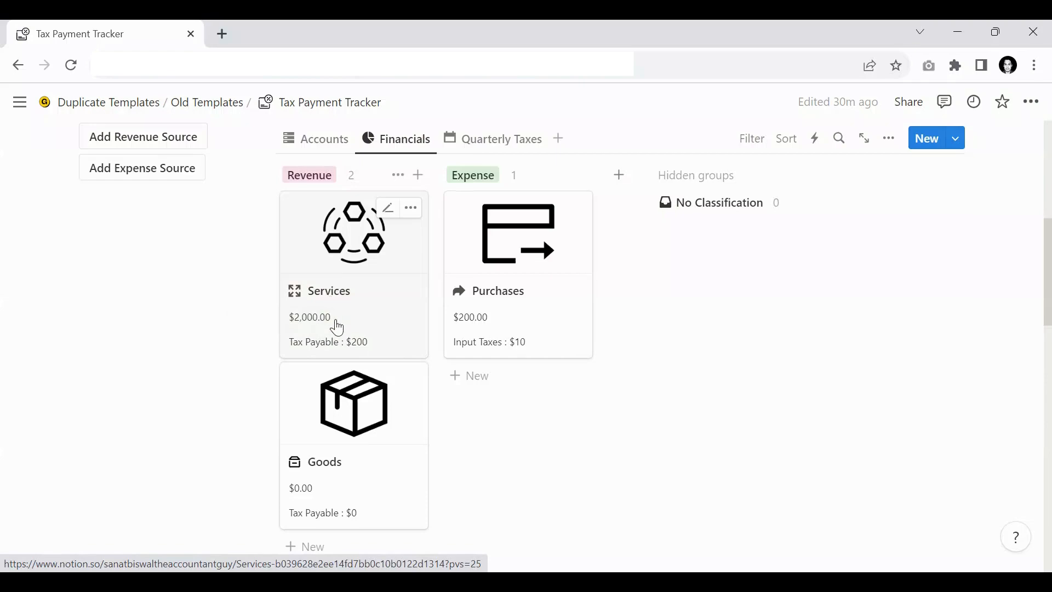
Step: Compare the Services card's amount and tax payable with the Freelancing Service entry in the recent revenue transactions
{"action": "scroll", "coordinate": [337, 323], "scroll_direction": "down", "scroll_amount": 10}
{"action": "scroll", "coordinate": [405, 321], "scroll_direction": "up", "scroll_amount": 2}
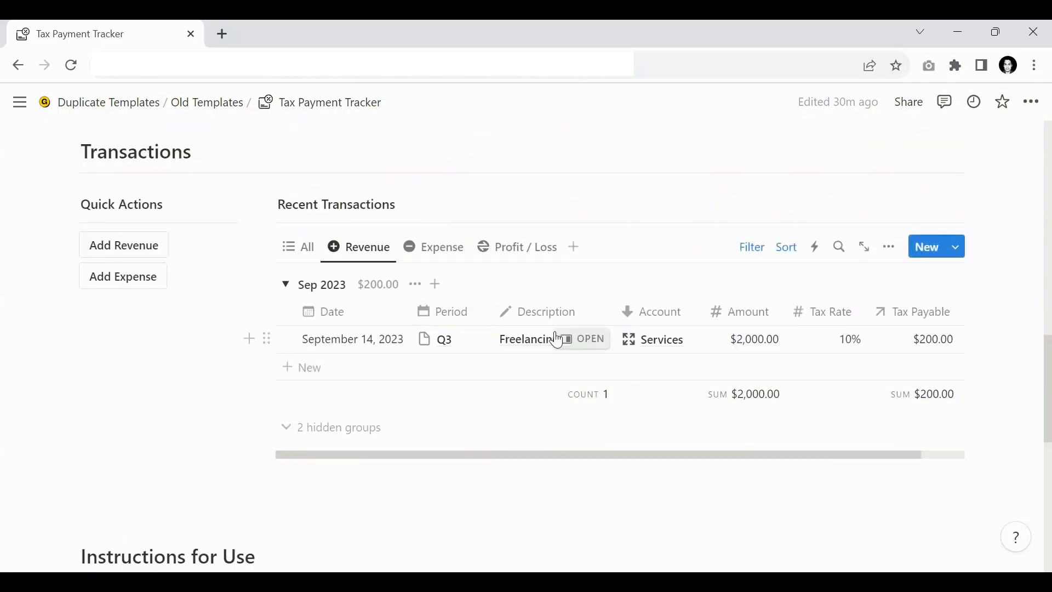
{"action": "scroll", "coordinate": [559, 338], "scroll_direction": "up", "scroll_amount": 10}
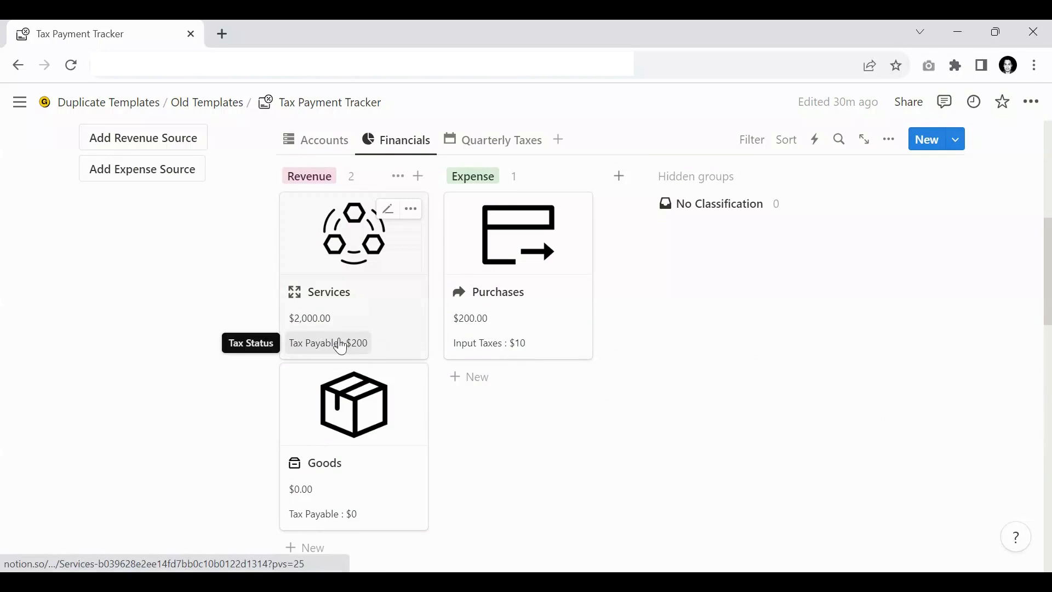
{"action": "scroll", "coordinate": [683, 406], "scroll_direction": "down", "scroll_amount": 8}
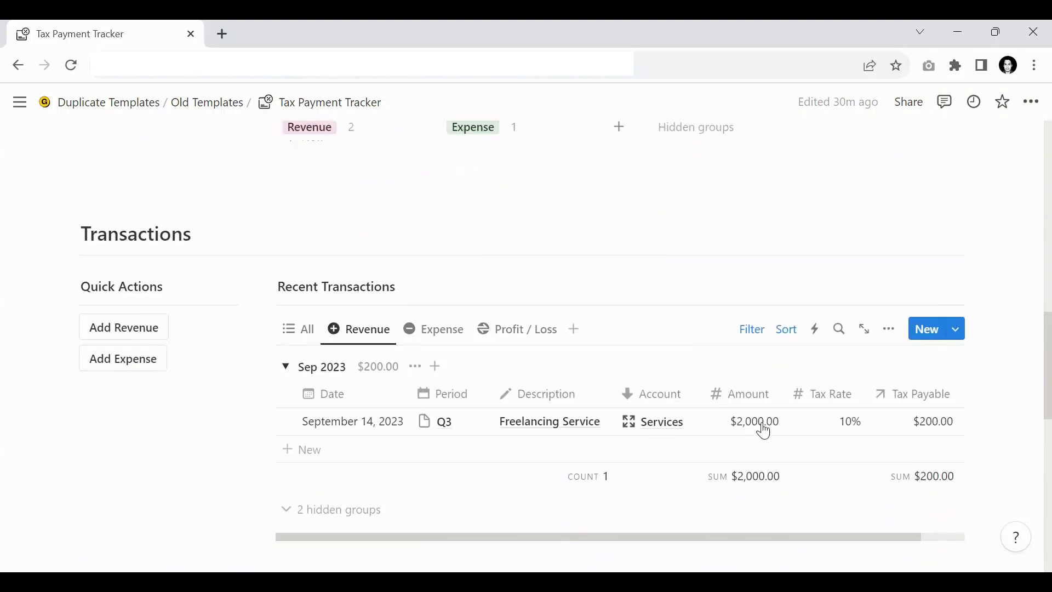
{"action": "scroll", "coordinate": [616, 392], "scroll_direction": "up", "scroll_amount": 5}
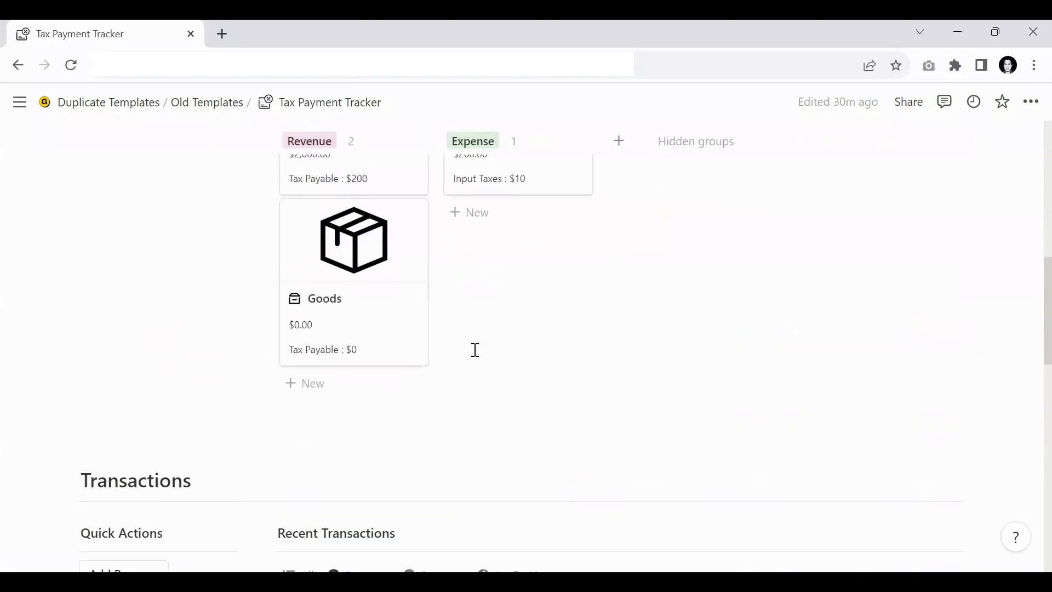
{"action": "scroll", "coordinate": [460, 342], "scroll_direction": "up", "scroll_amount": 3}
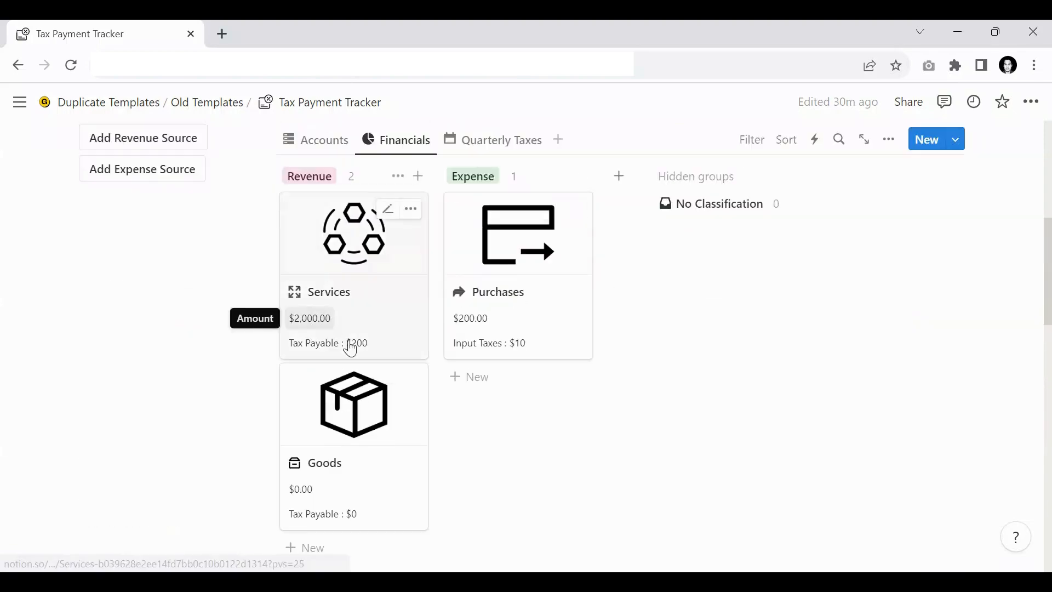
{"action": "scroll", "coordinate": [427, 362], "scroll_direction": "down", "scroll_amount": 9}
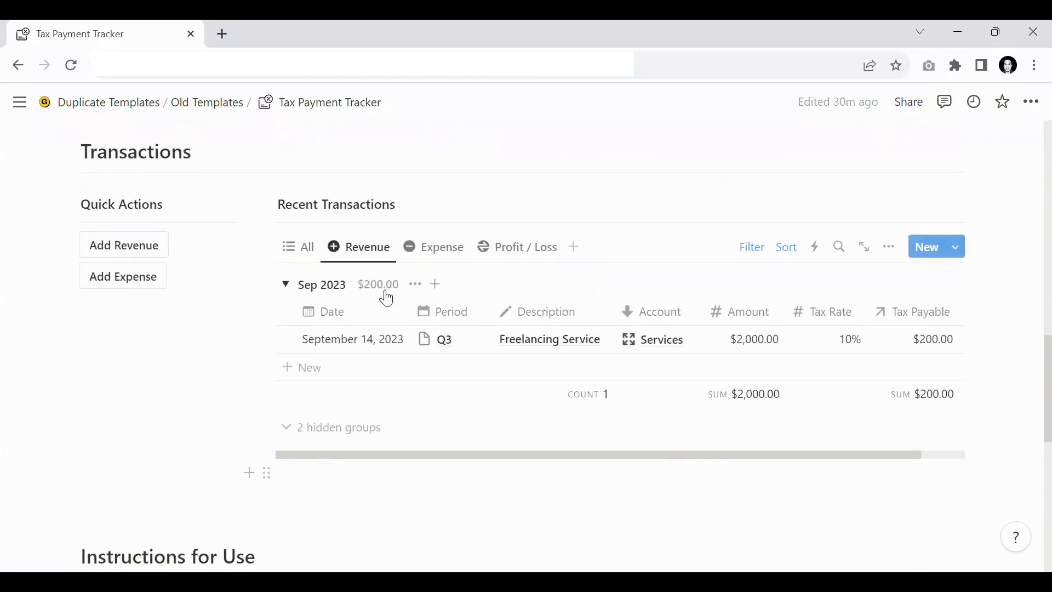
Step: Show the Quarterly Taxes summary and compare the Q3 figures with the recent revenue and expense transactions
{"action": "scroll", "coordinate": [625, 367], "scroll_direction": "up", "scroll_amount": 8}
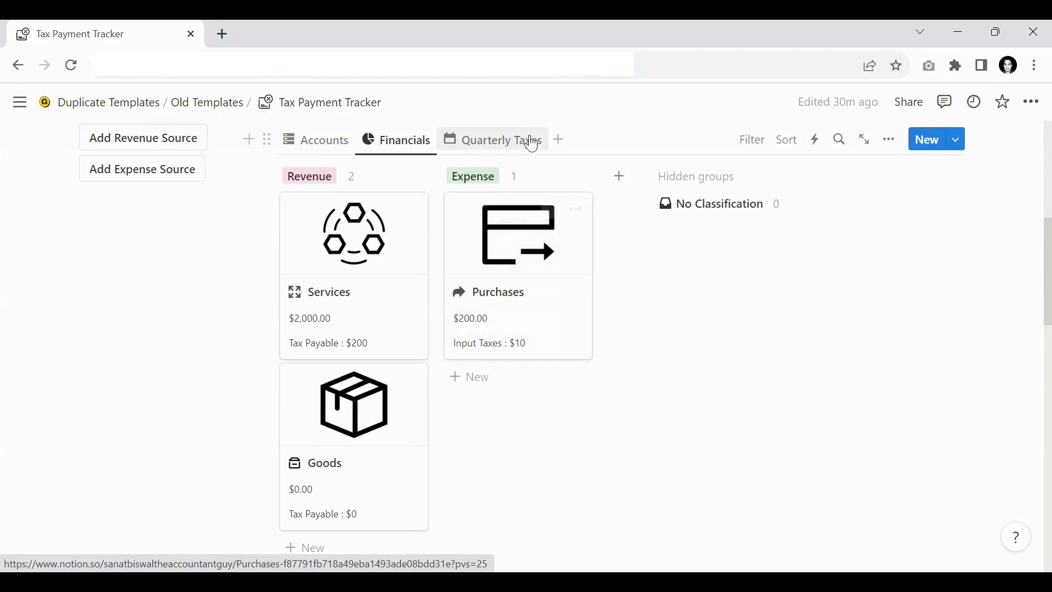
{"action": "left_click", "coordinate": [521, 145]}
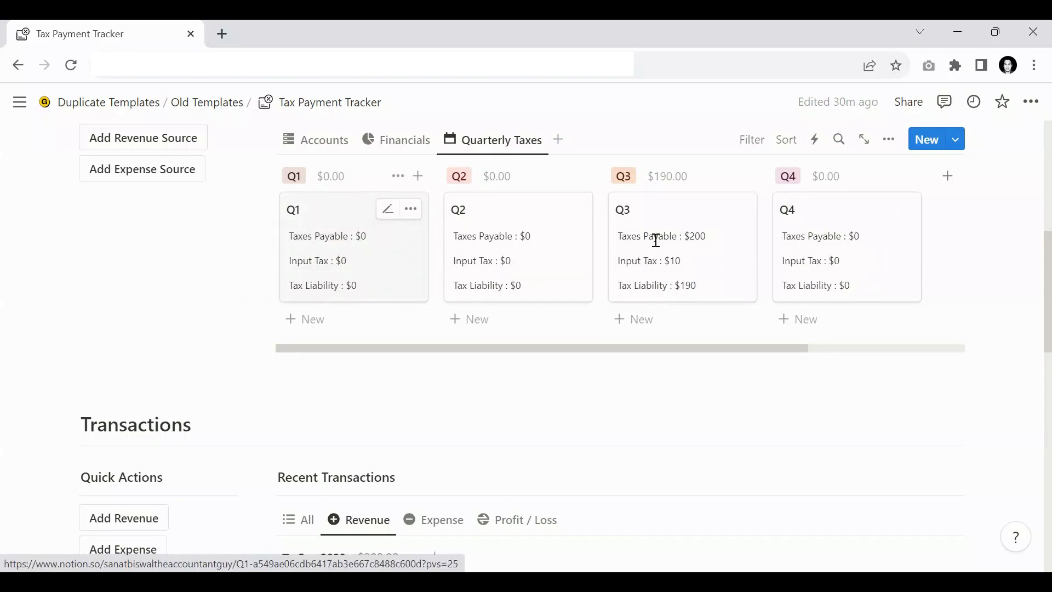
{"action": "scroll", "coordinate": [530, 254], "scroll_direction": "down", "scroll_amount": 5}
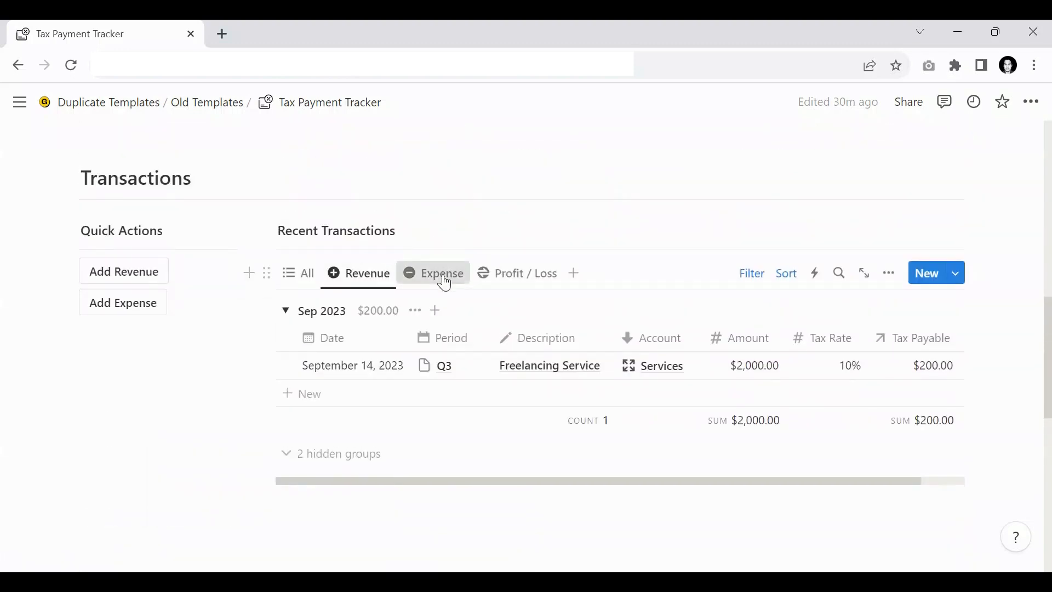
{"action": "left_click", "coordinate": [442, 277]}
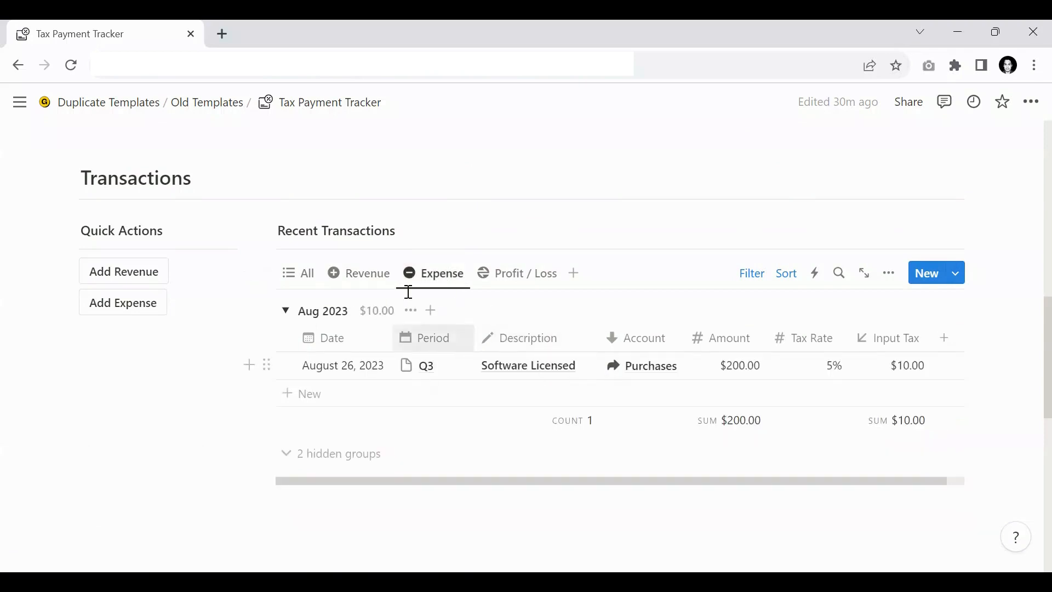
{"action": "scroll", "coordinate": [515, 305], "scroll_direction": "up", "scroll_amount": 5}
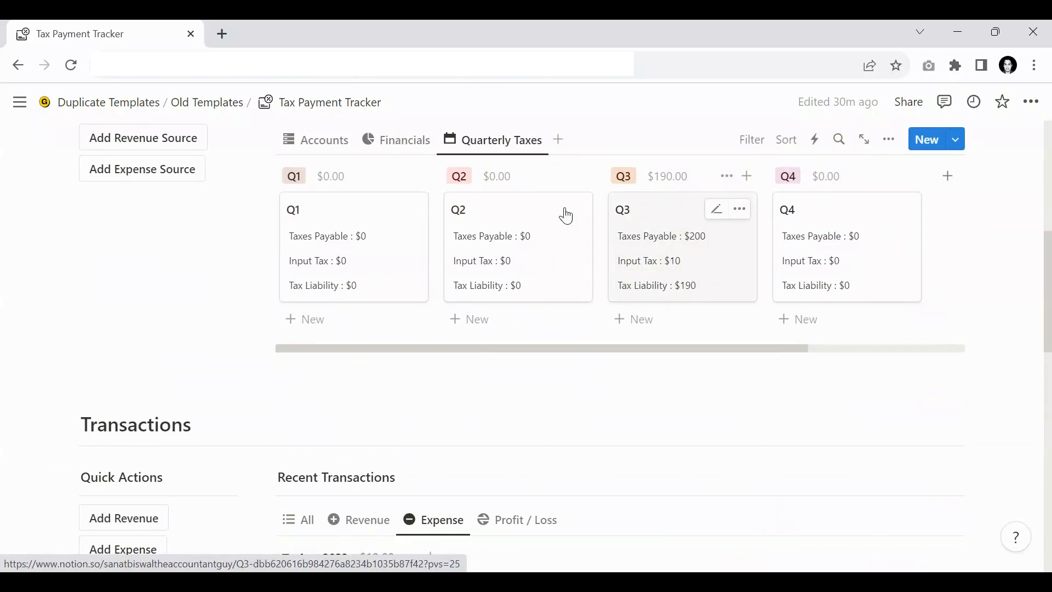
{"action": "scroll", "coordinate": [359, 265], "scroll_direction": "up", "scroll_amount": 2}
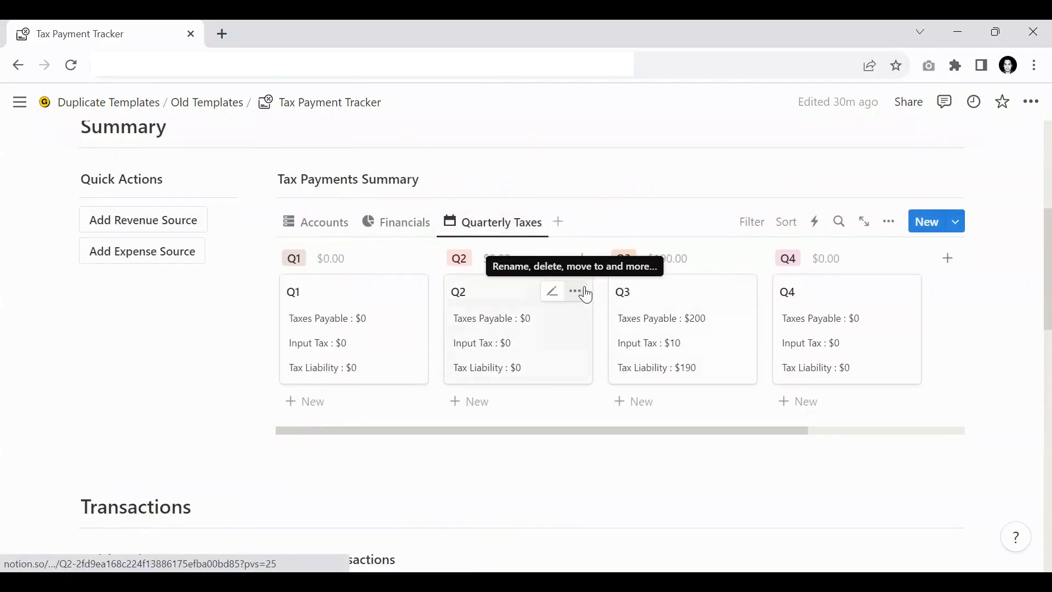
{"action": "scroll", "coordinate": [586, 295], "scroll_direction": "down", "scroll_amount": 5}
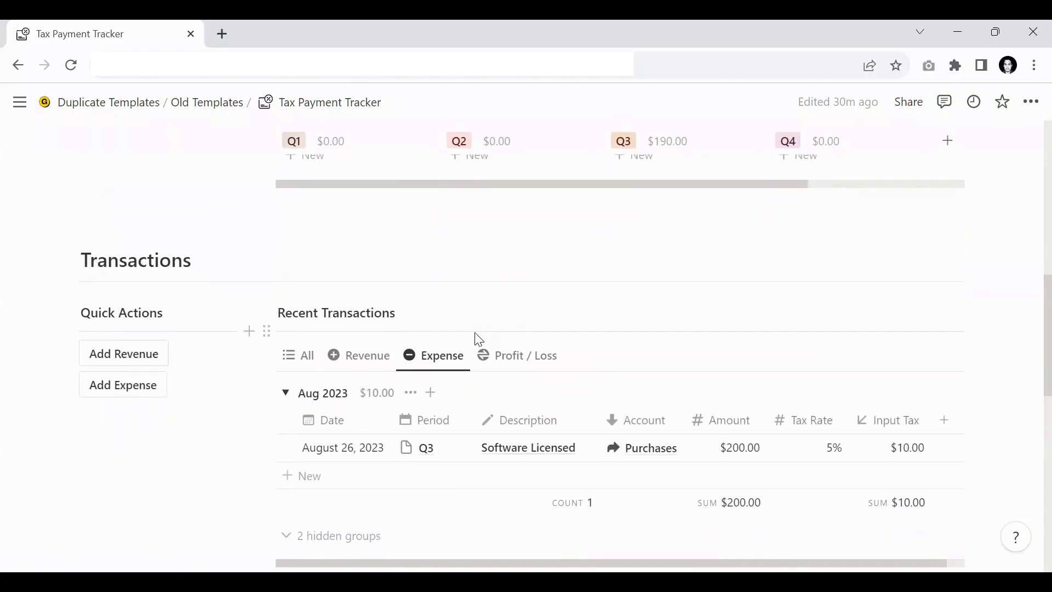
{"action": "scroll", "coordinate": [489, 322], "scroll_direction": "up", "scroll_amount": 4}
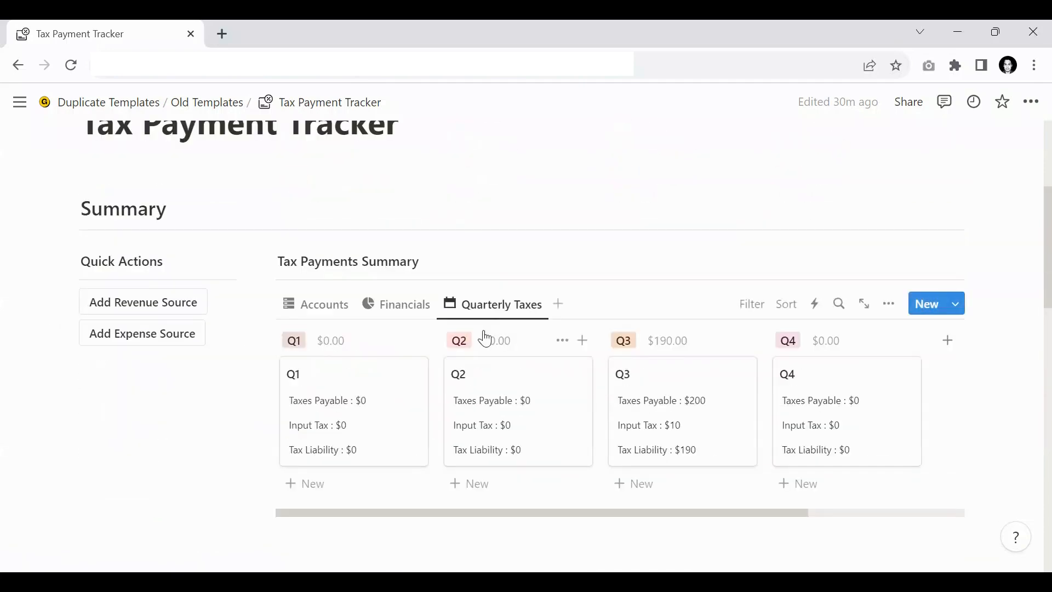
Step: Return the summary to the Accounts view and look through the Revenue and Expense views of the recent transactions
{"action": "left_click", "coordinate": [306, 313]}
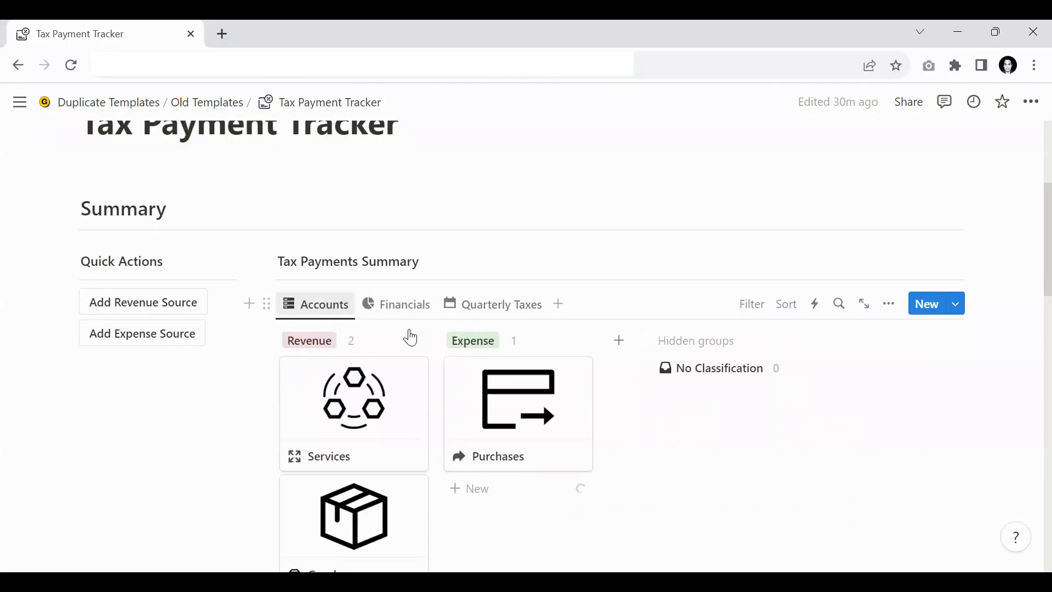
{"action": "scroll", "coordinate": [356, 338], "scroll_direction": "down", "scroll_amount": 2}
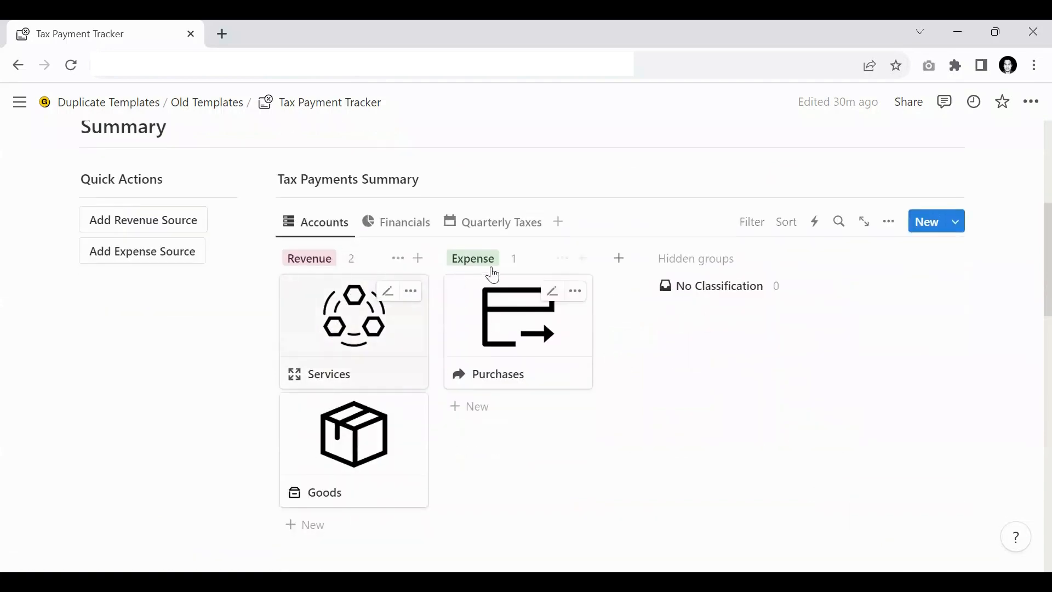
{"action": "scroll", "coordinate": [435, 328], "scroll_direction": "down", "scroll_amount": 6}
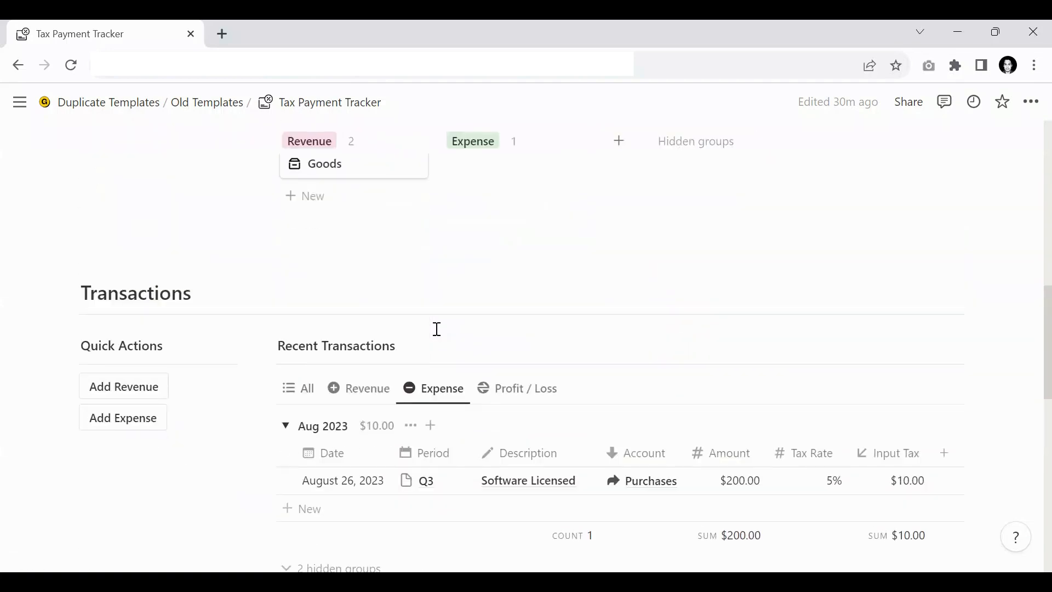
{"action": "scroll", "coordinate": [349, 330], "scroll_direction": "down", "scroll_amount": 2}
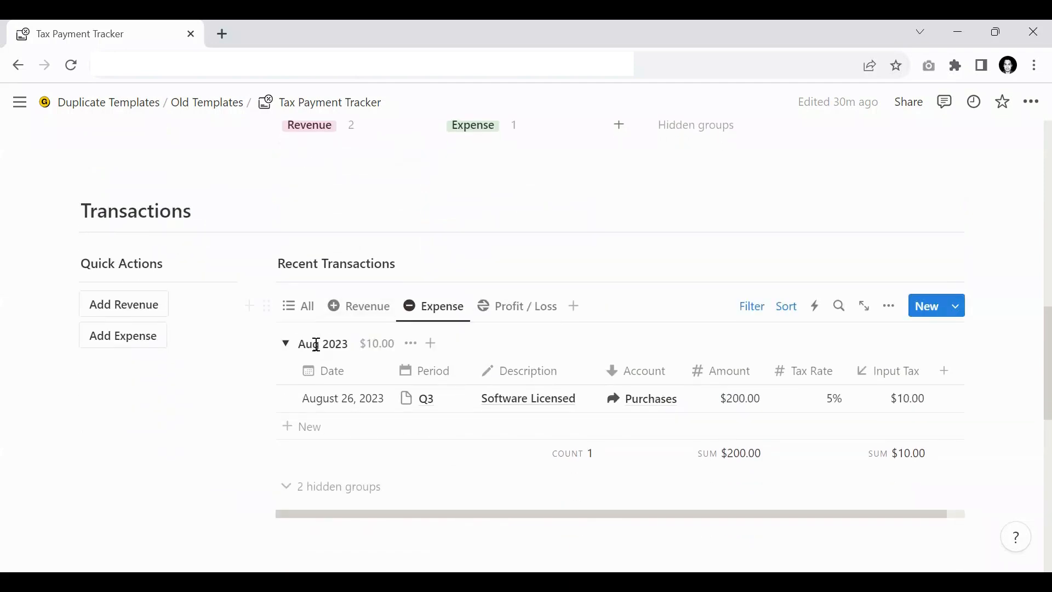
{"action": "left_click", "coordinate": [351, 307]}
{"action": "left_click", "coordinate": [440, 318]}
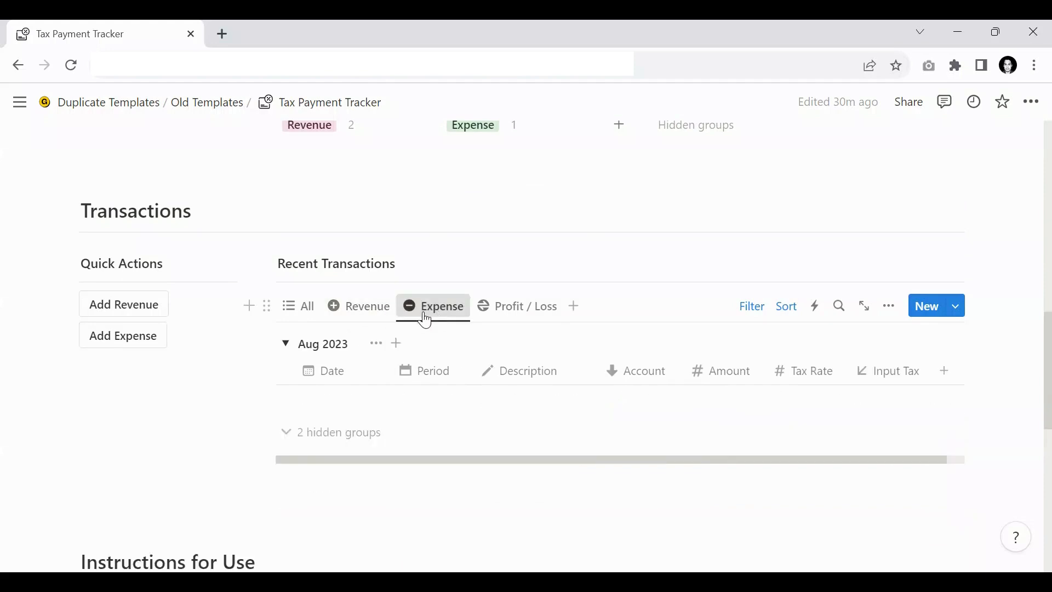
Step: Show the Revenue view of the recent transactions, add a revenue entry and assign it to period Q3
{"action": "left_click", "coordinate": [364, 315]}
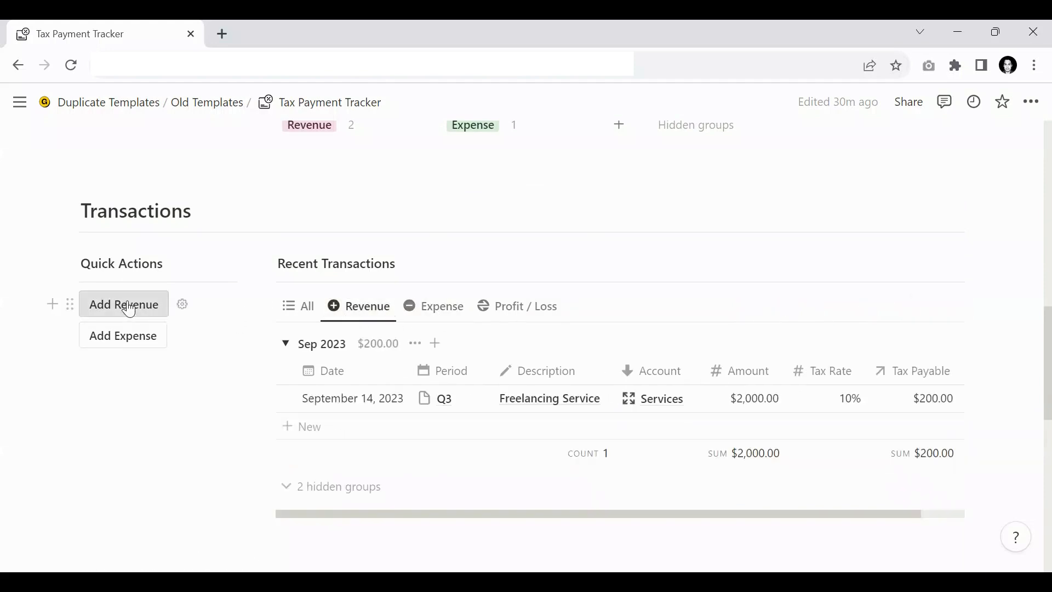
{"action": "scroll", "coordinate": [129, 310], "scroll_direction": "down", "scroll_amount": 2}
{"action": "left_click", "coordinate": [130, 230]}
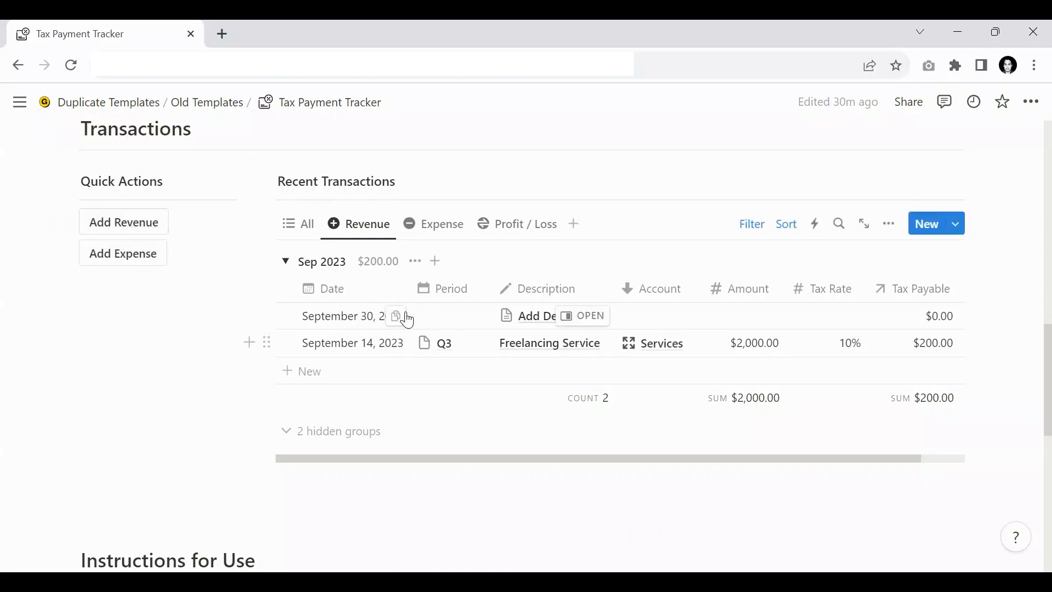
{"action": "left_click", "coordinate": [449, 318]}
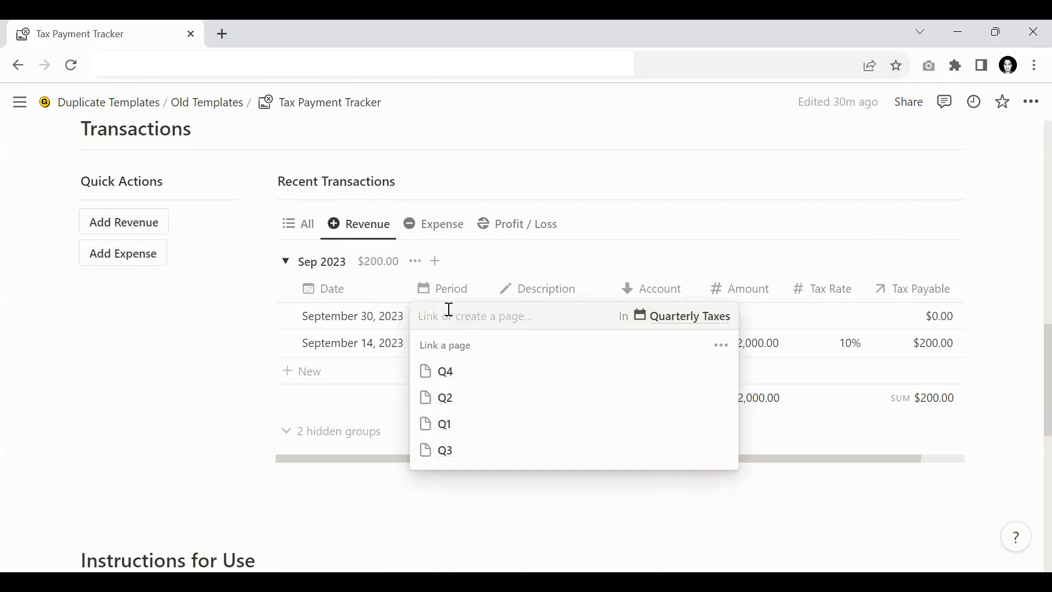
{"action": "left_click", "coordinate": [445, 451]}
{"action": "key", "text": "Escape"}
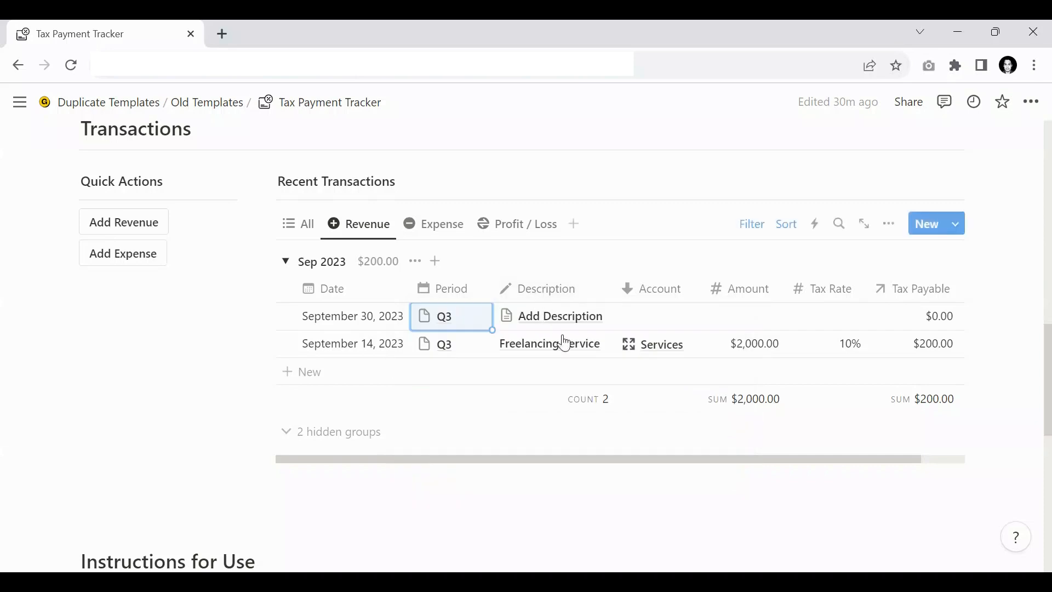
Step: Set the new revenue entry's account to Goods, its amount to $1,000 and its tax rate to 8%
{"action": "left_click", "coordinate": [640, 322]}
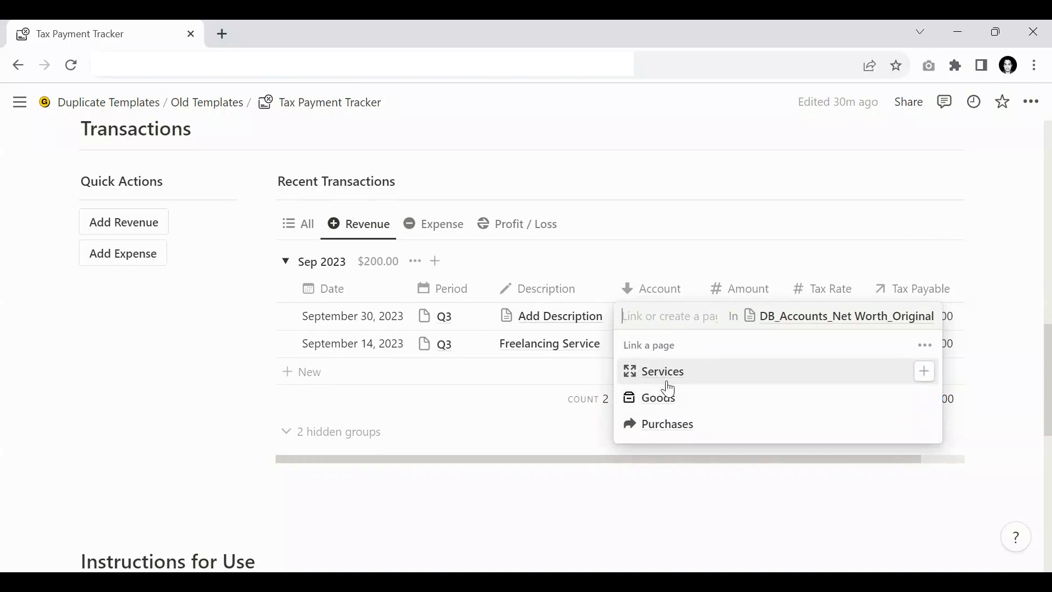
{"action": "left_click", "coordinate": [649, 397]}
{"action": "key", "text": "Escape"}
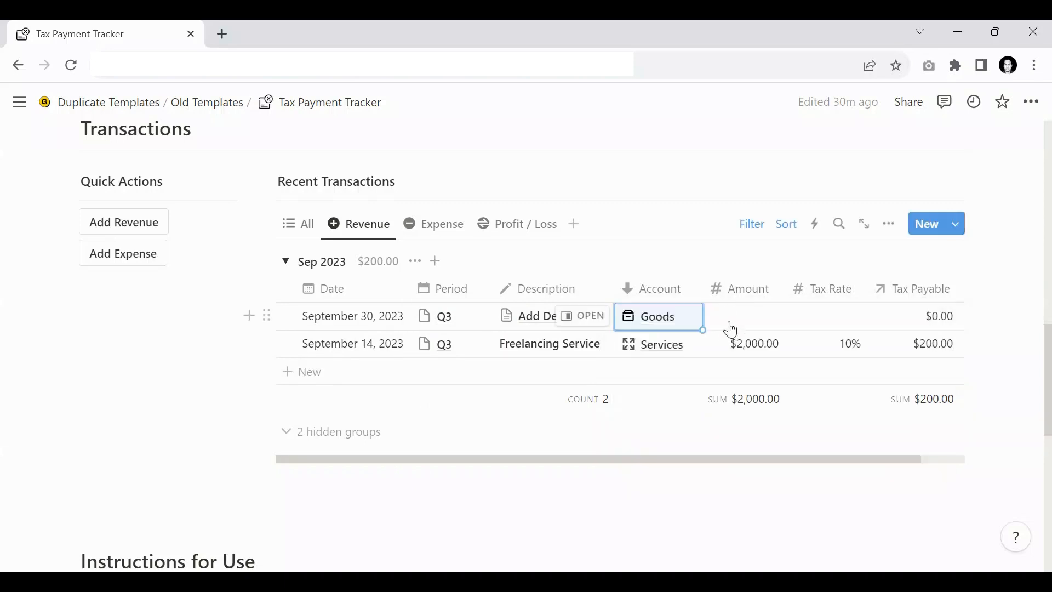
{"action": "left_click", "coordinate": [730, 322]}
{"action": "type", "text": "1000"}
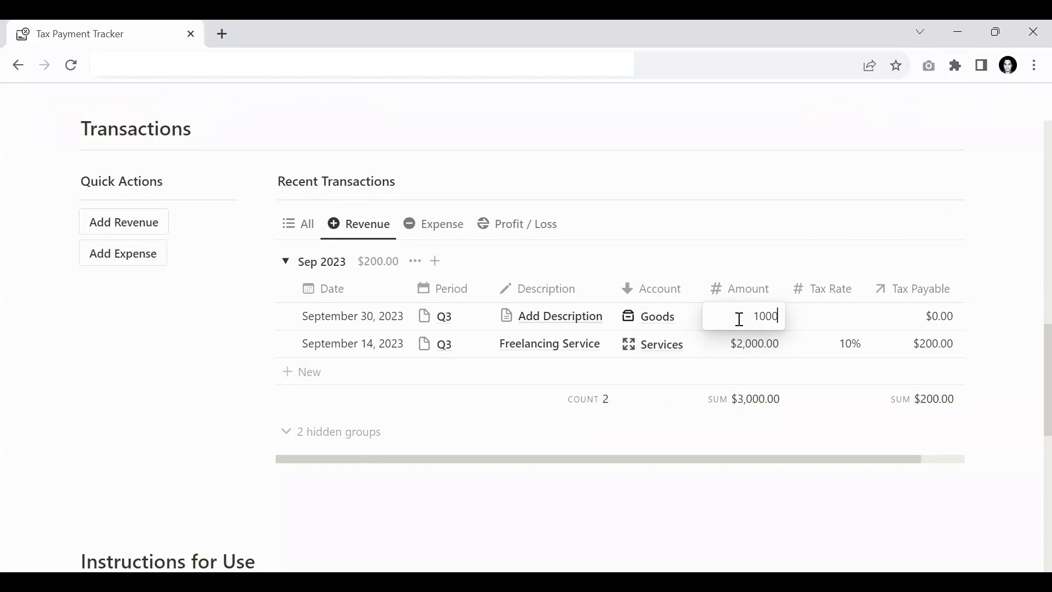
{"action": "key", "text": "Tab"}
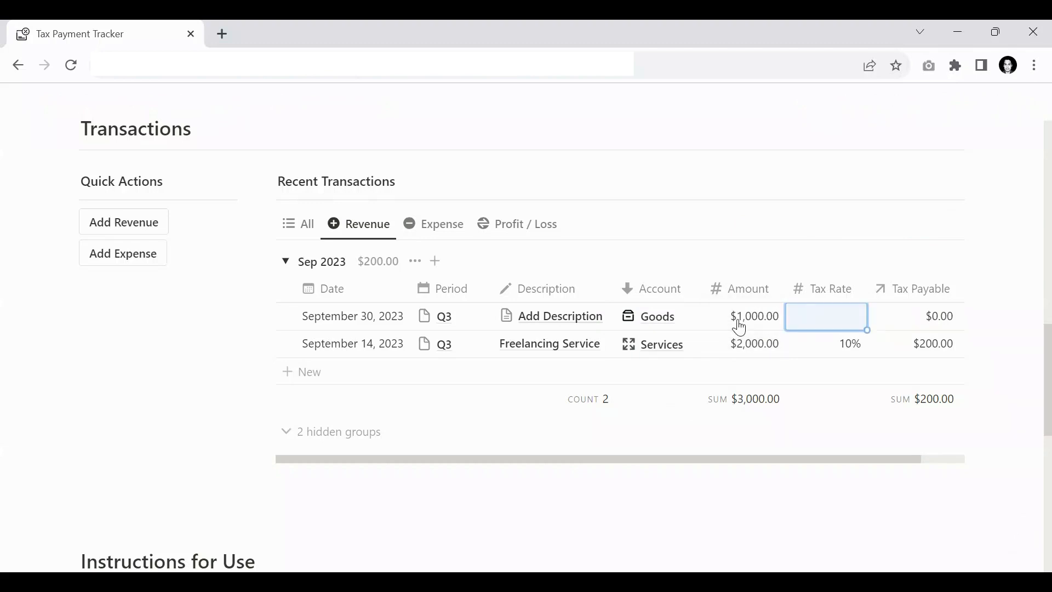
{"action": "type", "text": "8"}
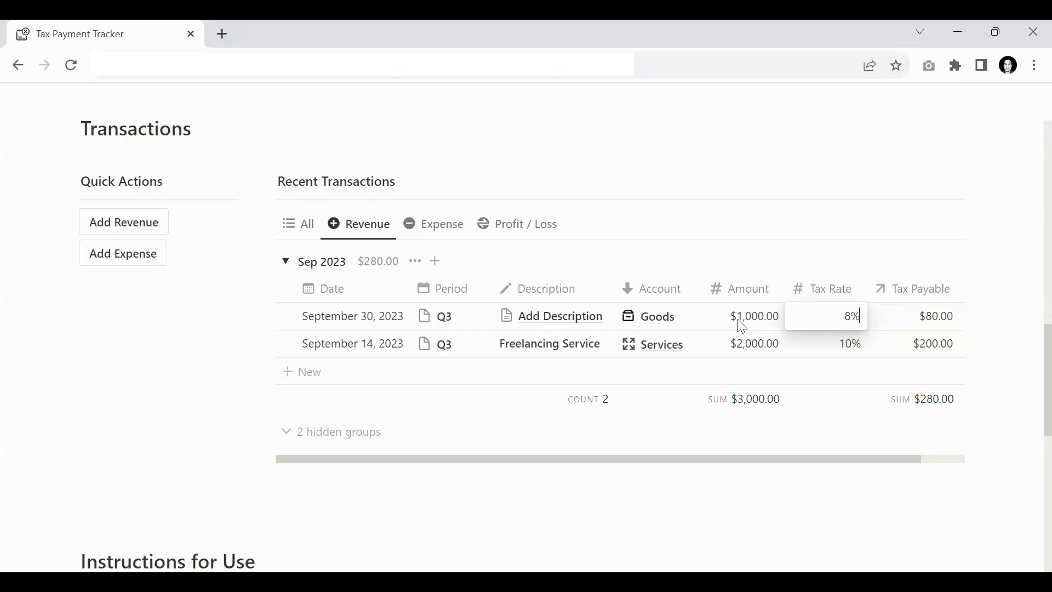
{"action": "key", "text": "Tab"}
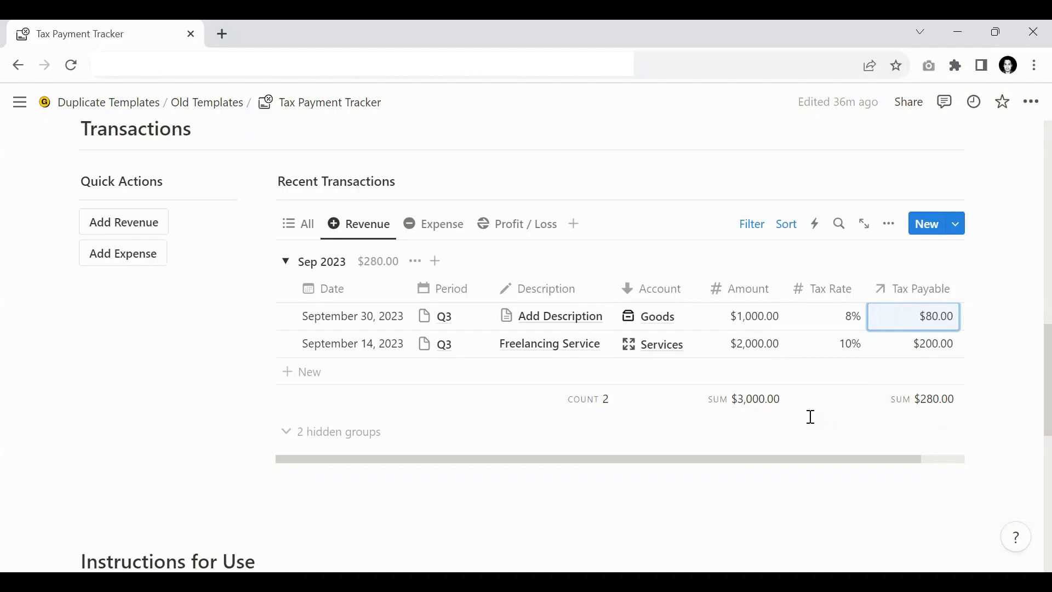
Step: Show the Quarterly Taxes summary and compare Q3's taxes payable and liability with the revenue entries
{"action": "scroll", "coordinate": [809, 415], "scroll_direction": "up", "scroll_amount": 7}
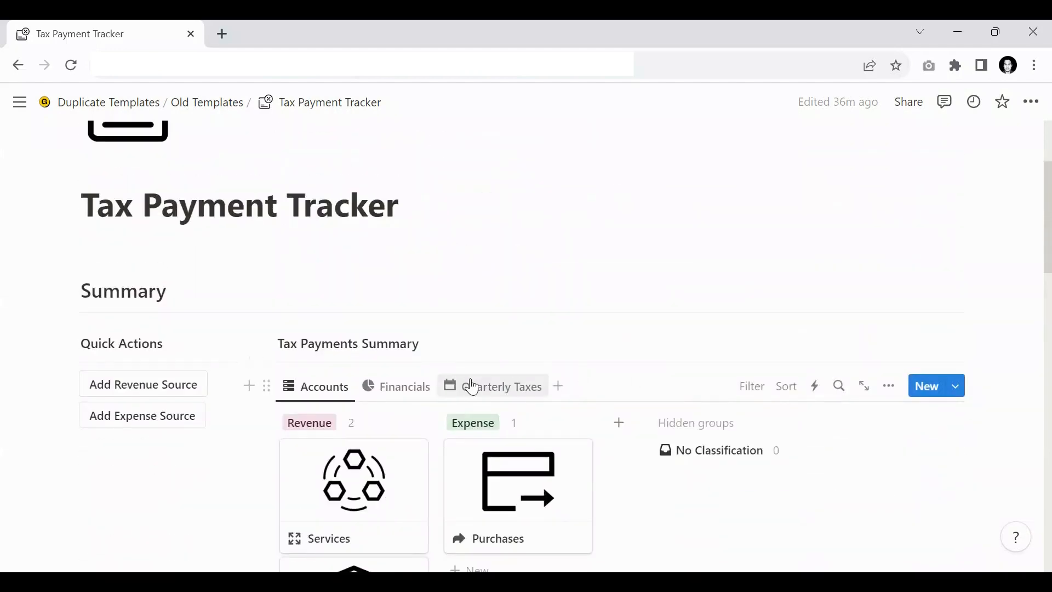
{"action": "left_click", "coordinate": [471, 385]}
{"action": "scroll", "coordinate": [668, 350], "scroll_direction": "down", "scroll_amount": 3}
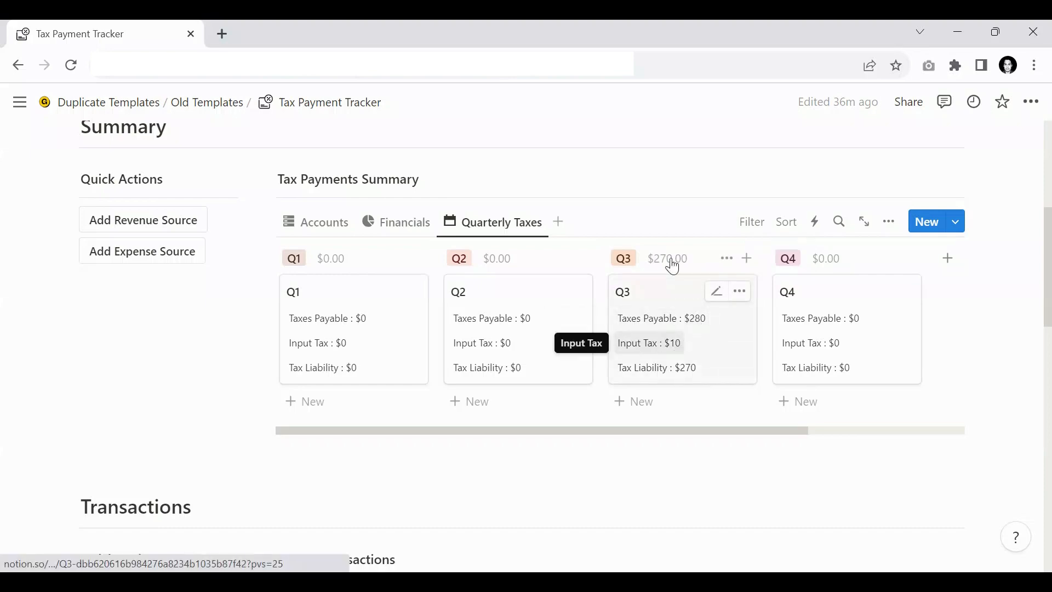
{"action": "scroll", "coordinate": [663, 335], "scroll_direction": "down", "scroll_amount": 5}
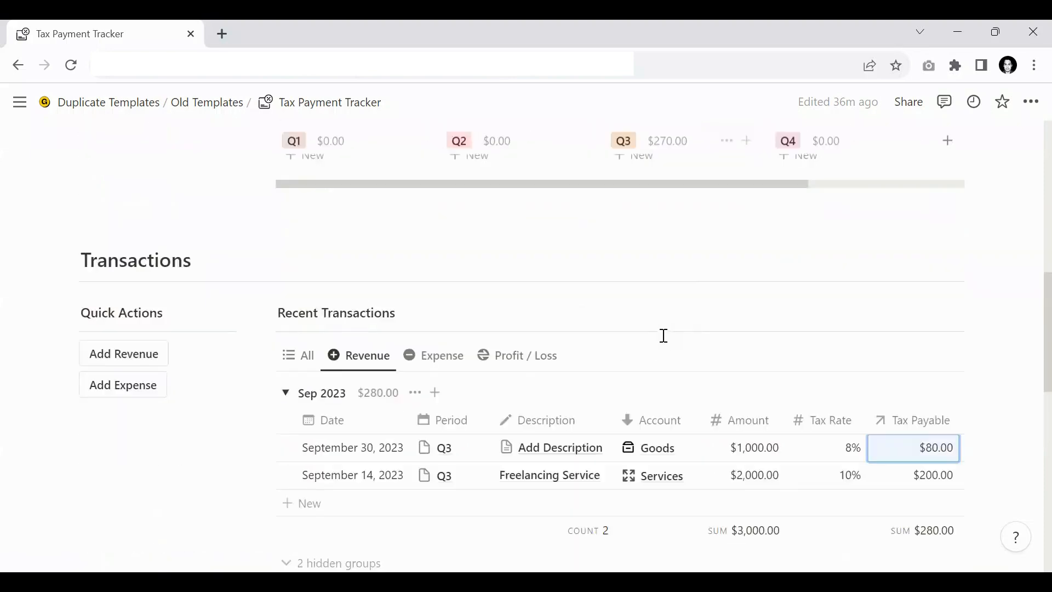
{"action": "scroll", "coordinate": [663, 335], "scroll_direction": "down", "scroll_amount": 5}
{"action": "scroll", "coordinate": [643, 334], "scroll_direction": "up", "scroll_amount": 3}
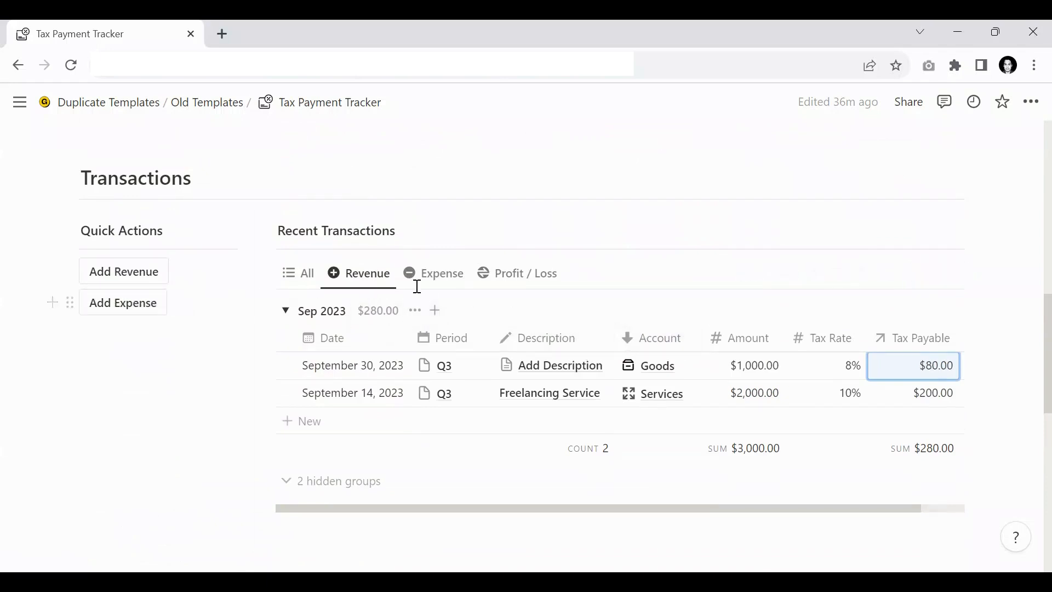
Step: Show the Expense view of the recent transactions, add an expense entry and assign it to period Q3
{"action": "left_click", "coordinate": [427, 272]}
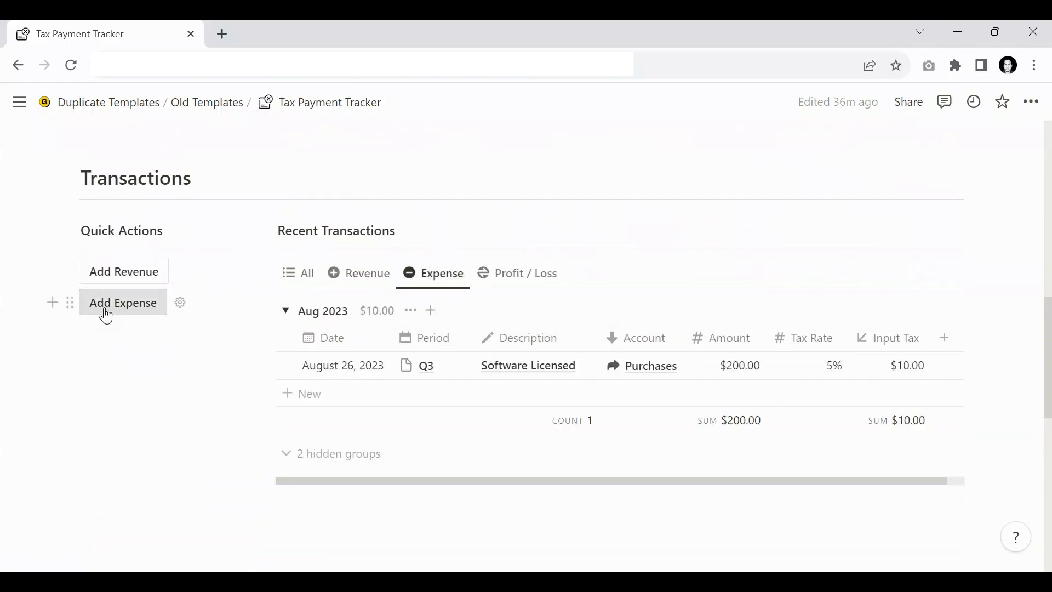
{"action": "left_click", "coordinate": [122, 302]}
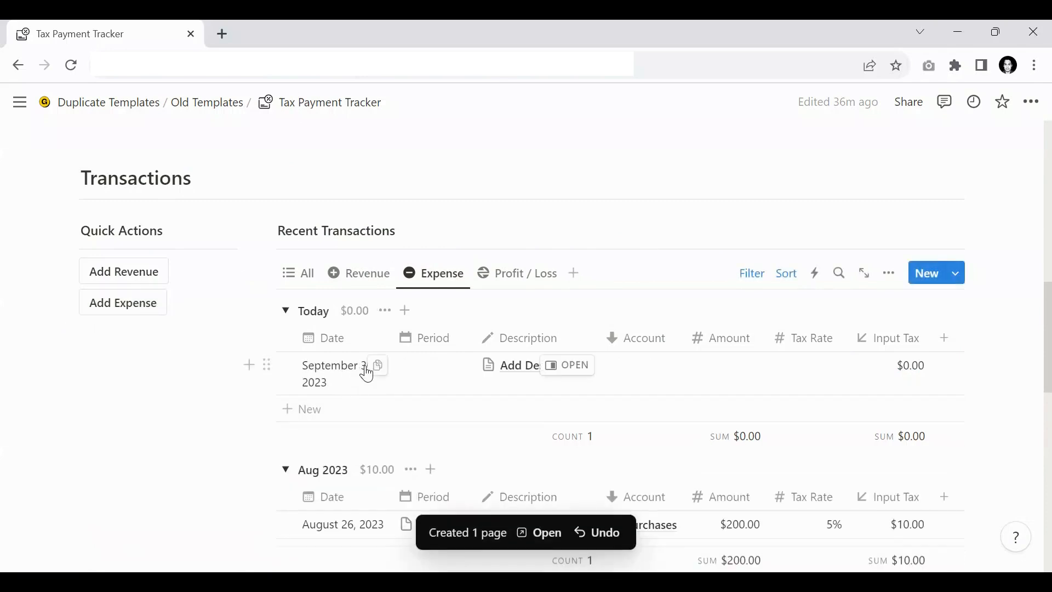
{"action": "left_click", "coordinate": [420, 370]}
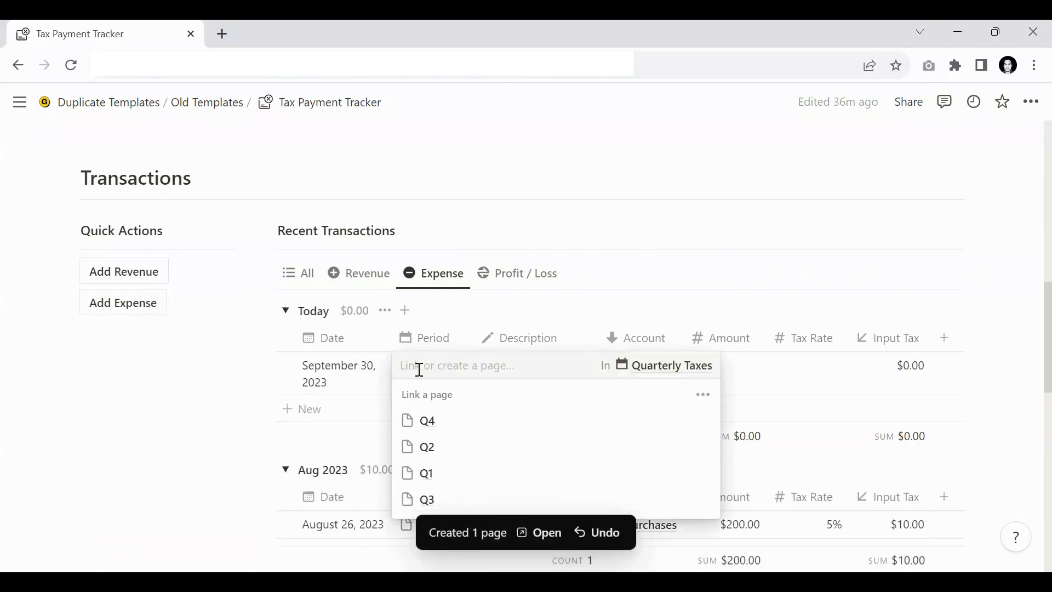
{"action": "left_click", "coordinate": [648, 294]}
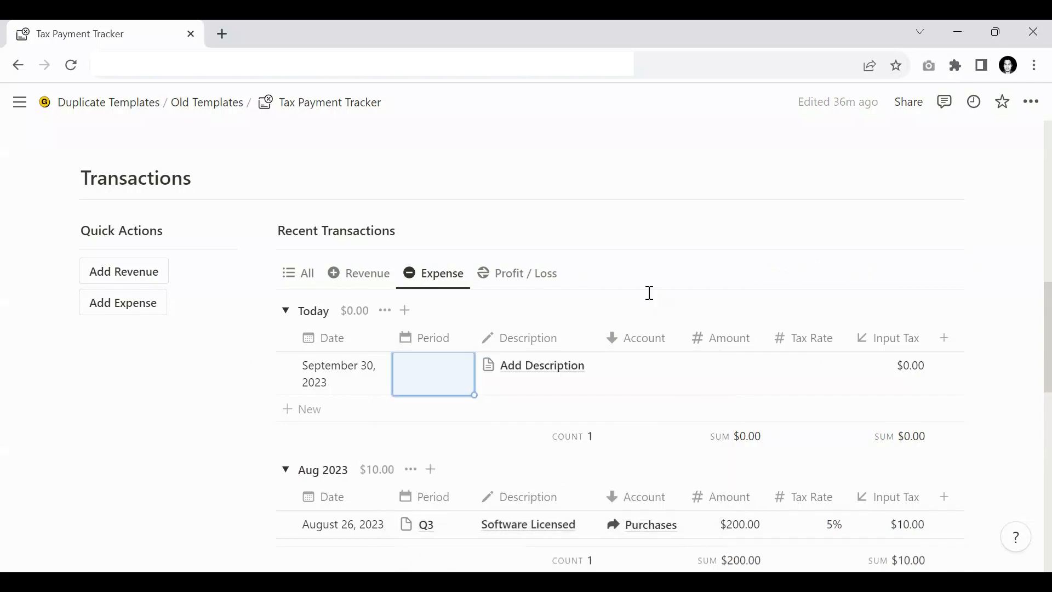
{"action": "scroll", "coordinate": [441, 312], "scroll_direction": "down", "scroll_amount": 2}
{"action": "left_click", "coordinate": [436, 305]}
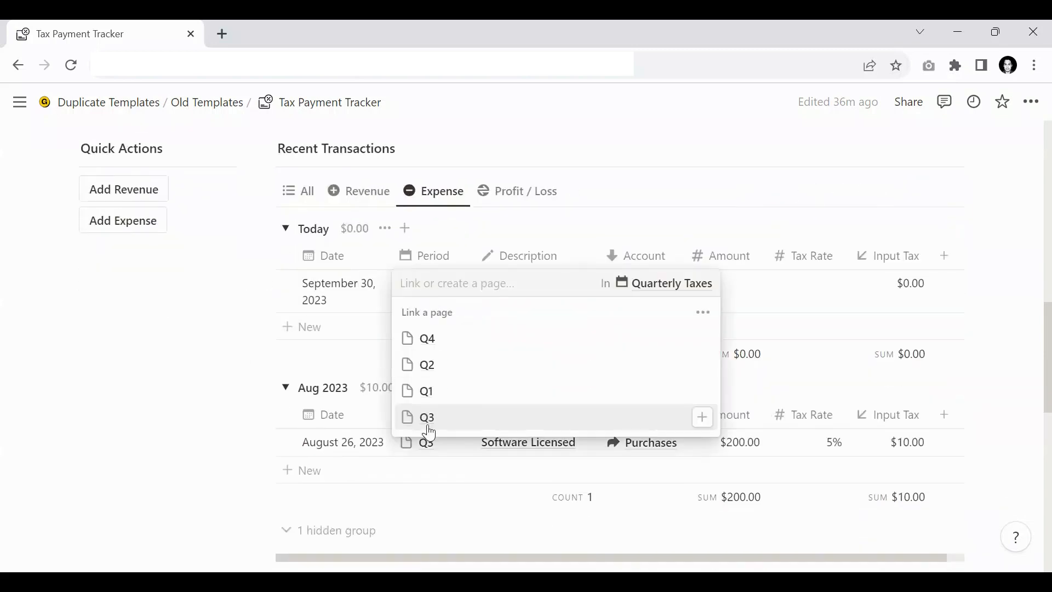
{"action": "left_click", "coordinate": [426, 419]}
Step: Set the new expense entry's account to Purchases, its amount to $500 and its tax rate to 10%
{"action": "left_click", "coordinate": [637, 297]}
{"action": "left_click", "coordinate": [637, 297]}
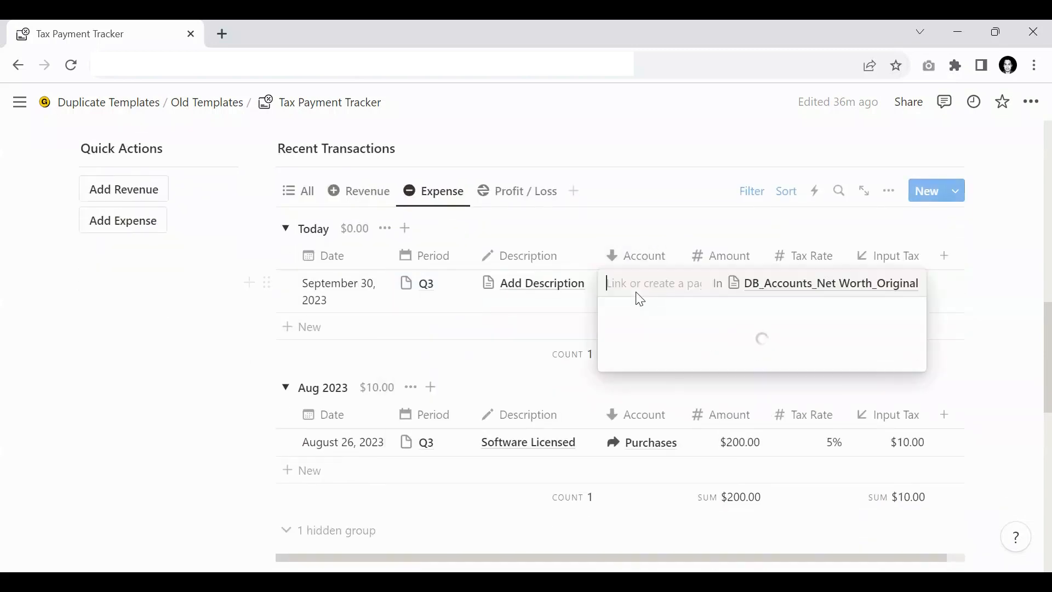
{"action": "left_click", "coordinate": [658, 391]}
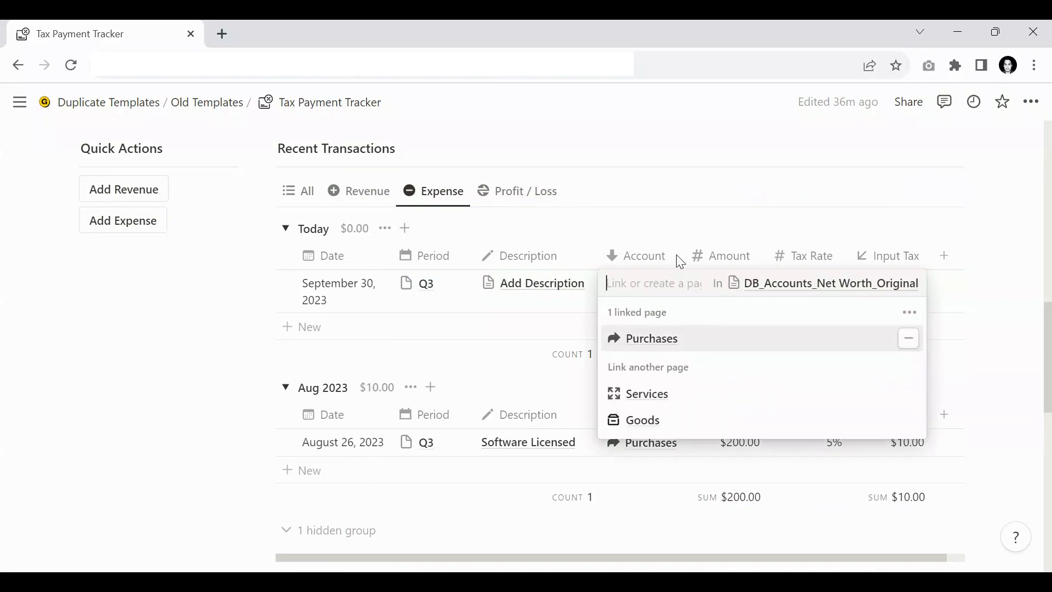
{"action": "key", "text": "Escape"}
{"action": "left_click", "coordinate": [732, 285]}
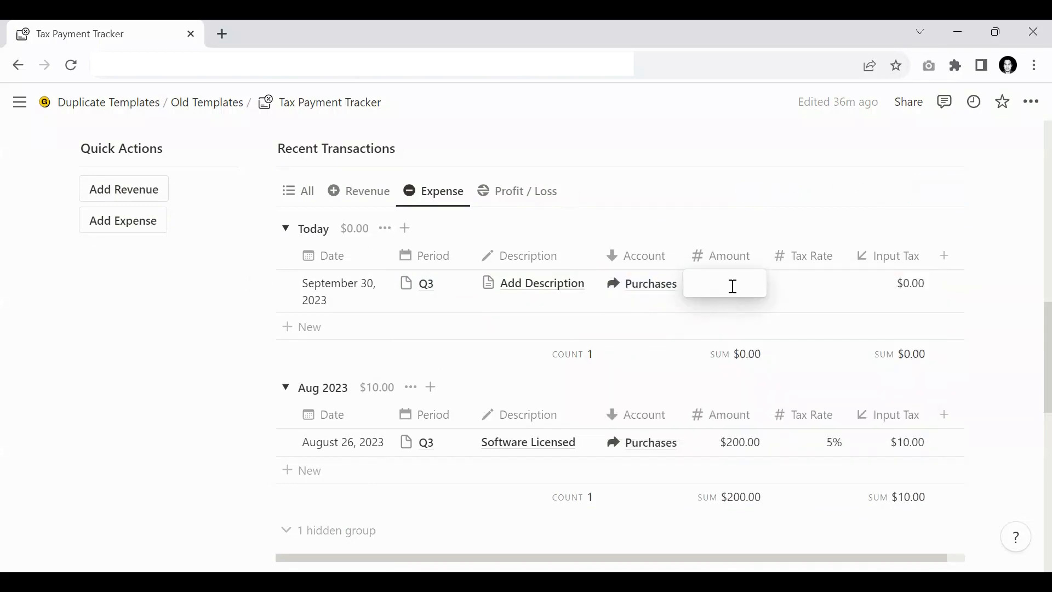
{"action": "type", "text": "500"}
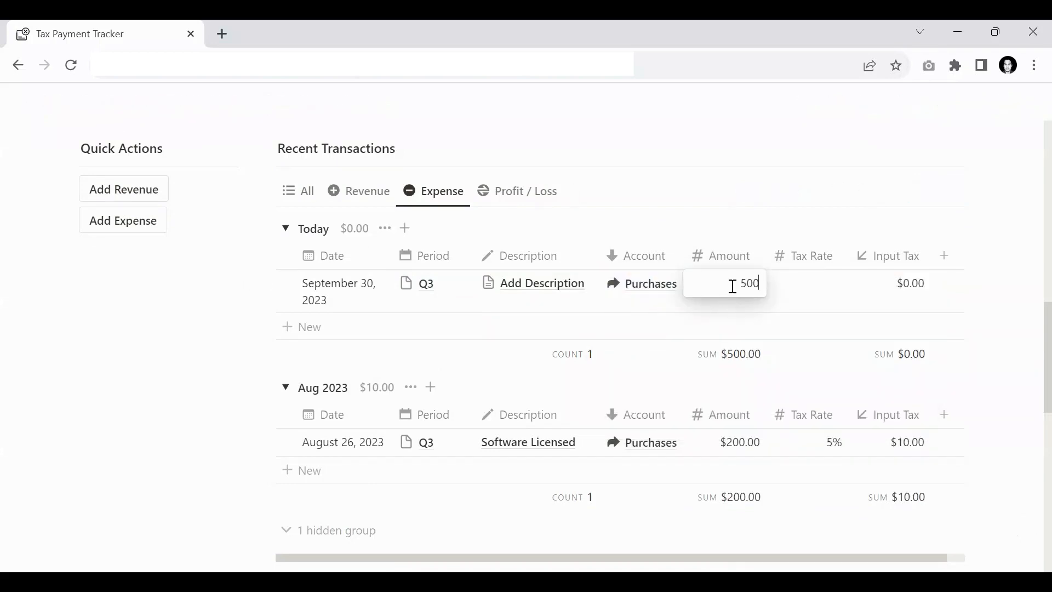
{"action": "key", "text": "Tab"}
{"action": "type", "text": "10"}
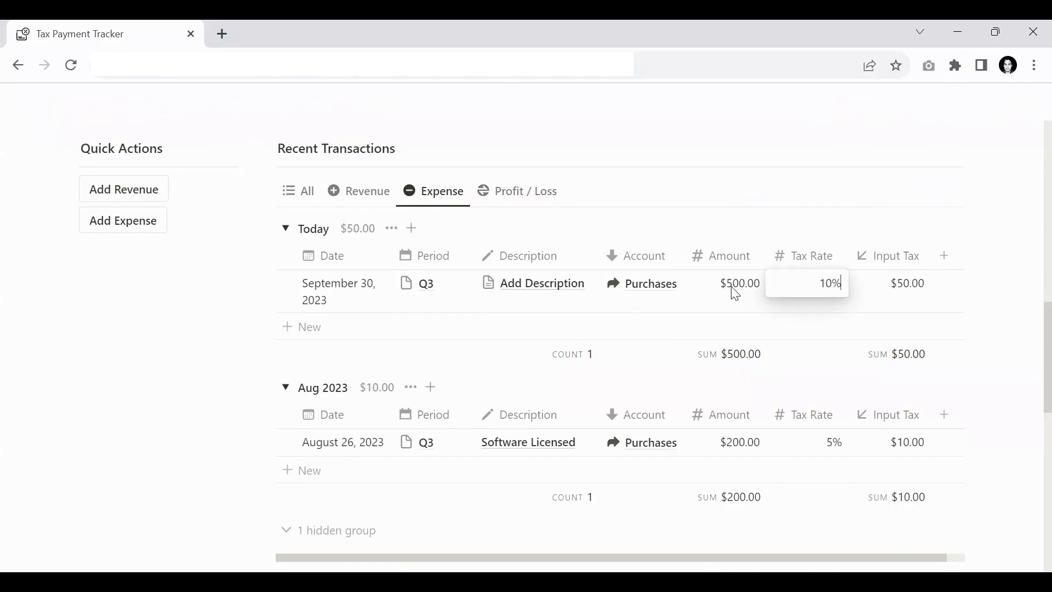
{"action": "key", "text": "Tab"}
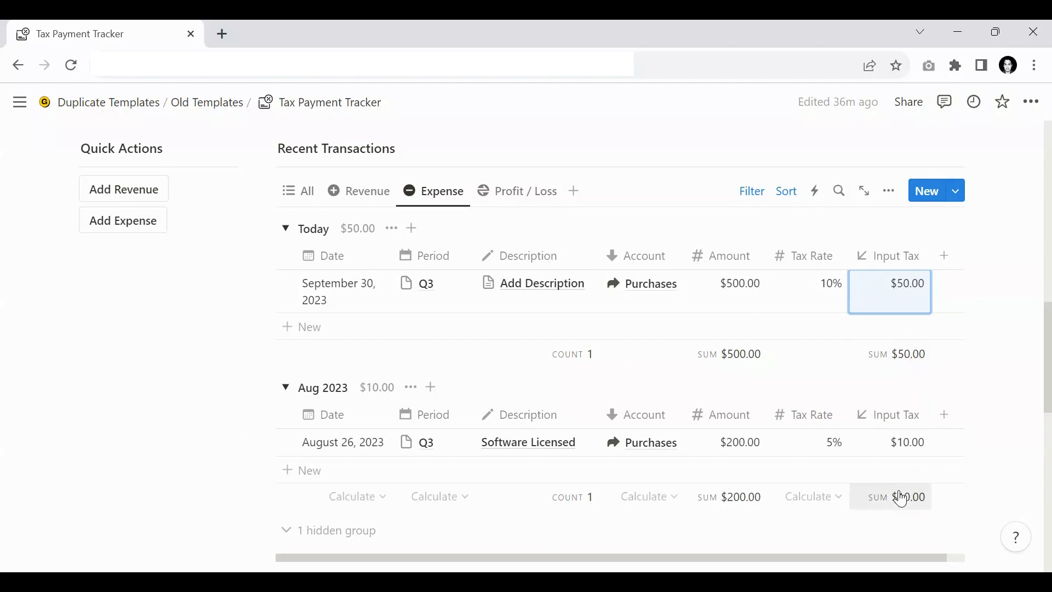
Step: Check Q3's input tax and tax liability in the Quarterly Taxes summary against the recent expense entries
{"action": "scroll", "coordinate": [819, 411], "scroll_direction": "up", "scroll_amount": 5}
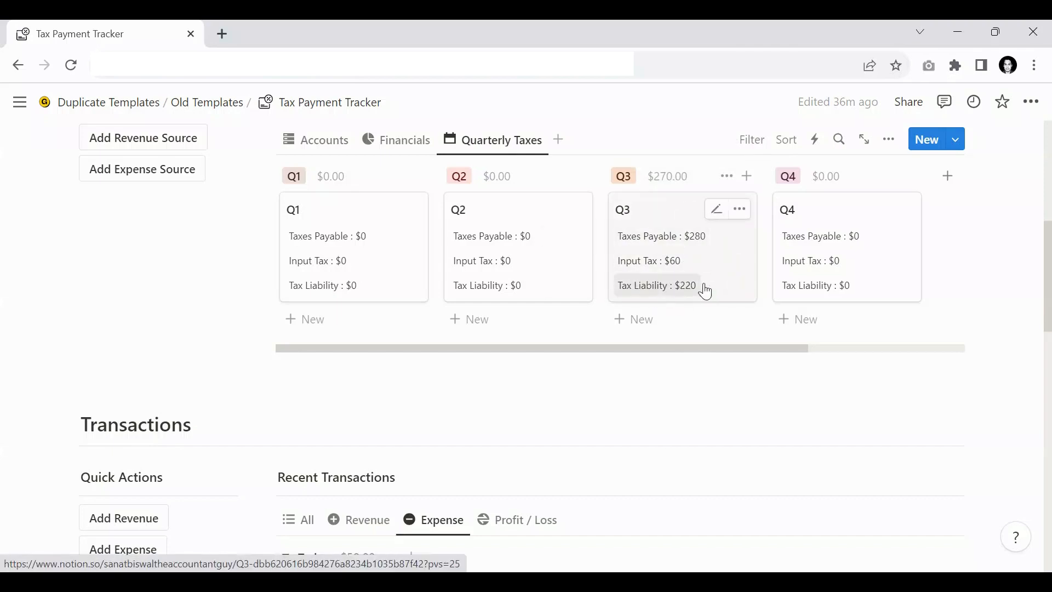
{"action": "scroll", "coordinate": [620, 323], "scroll_direction": "down", "scroll_amount": 7}
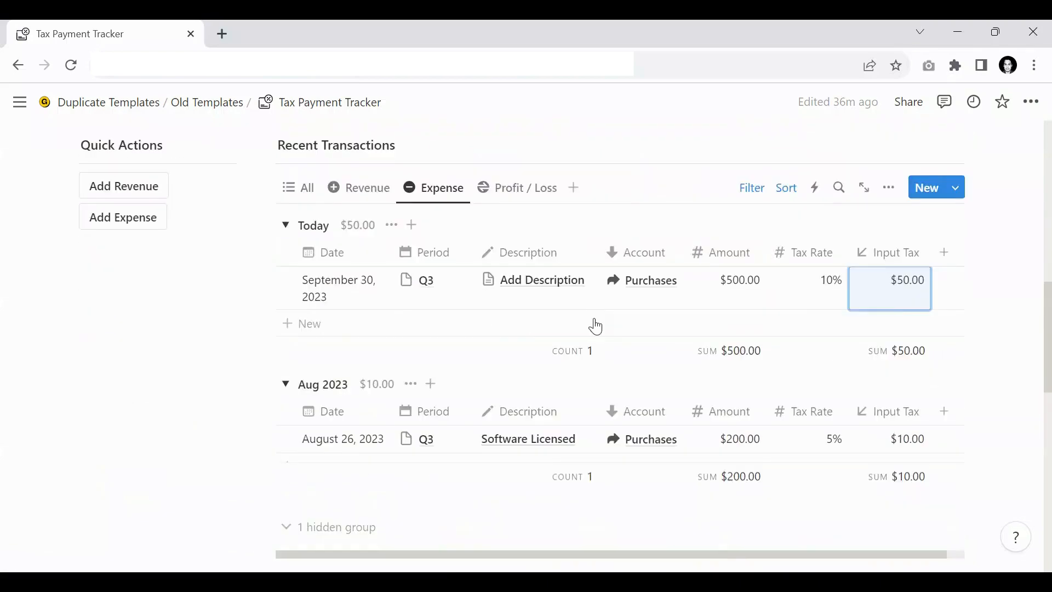
{"action": "scroll", "coordinate": [463, 299], "scroll_direction": "up", "scroll_amount": 3}
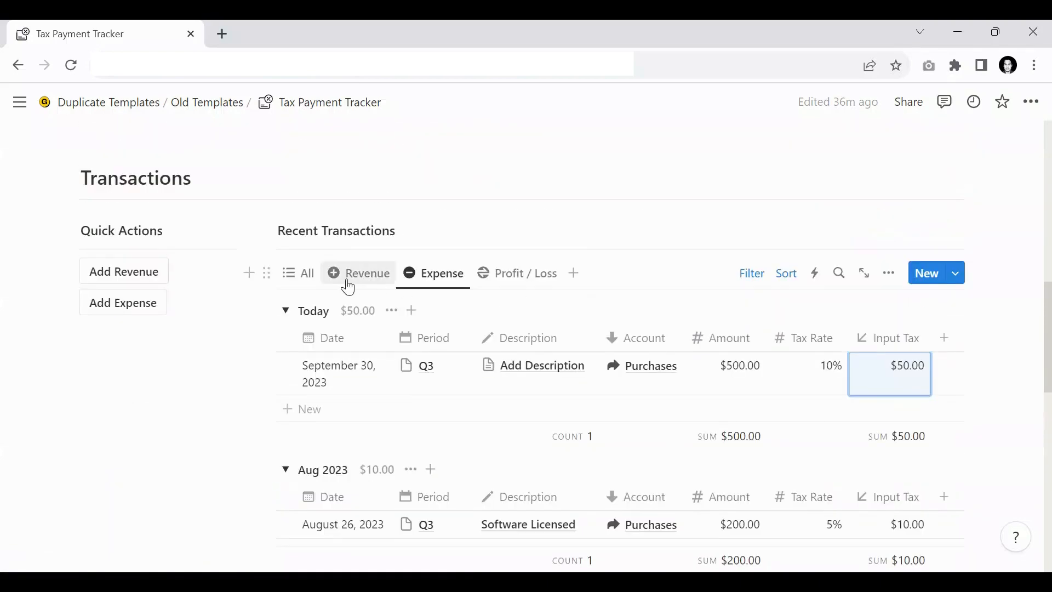
{"action": "scroll", "coordinate": [388, 300], "scroll_direction": "up", "scroll_amount": 7}
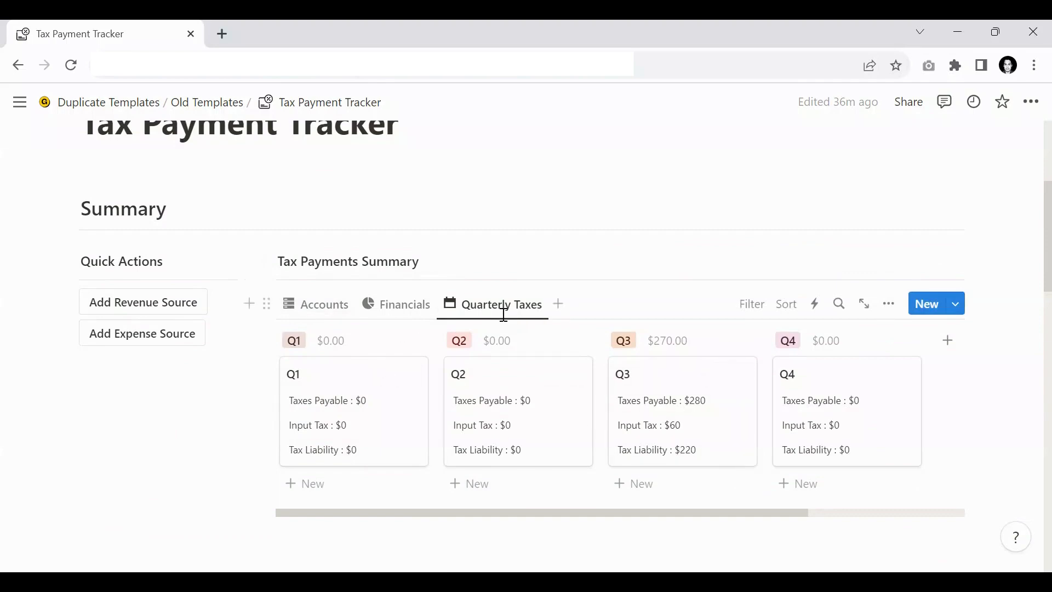
{"action": "scroll", "coordinate": [492, 320], "scroll_direction": "down", "scroll_amount": 7}
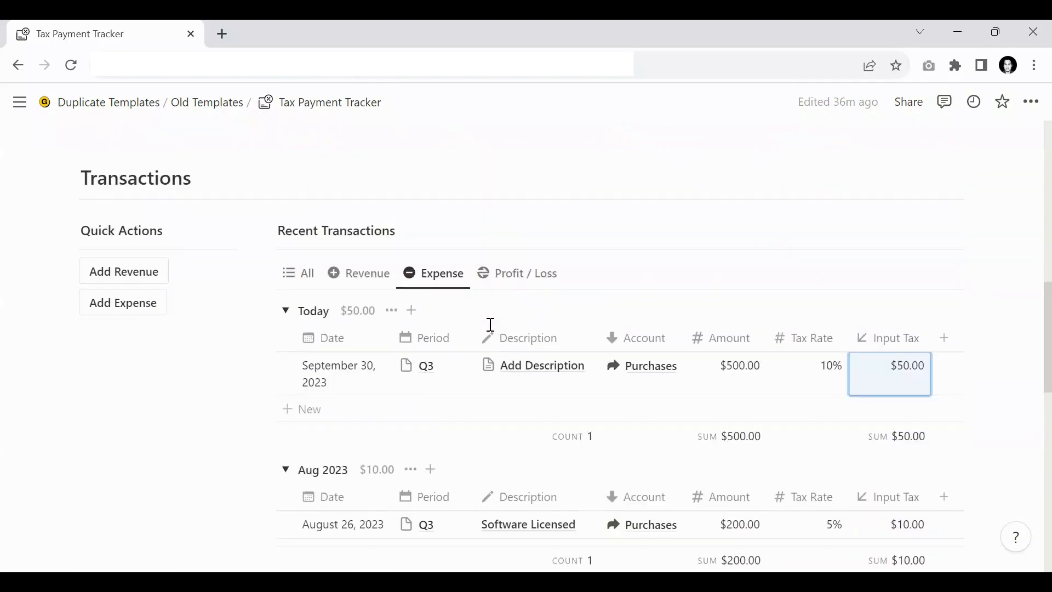
Step: Show the Profit / Loss view of the recent transactions and look back over the Quarterly Taxes summary
{"action": "left_click", "coordinate": [521, 284]}
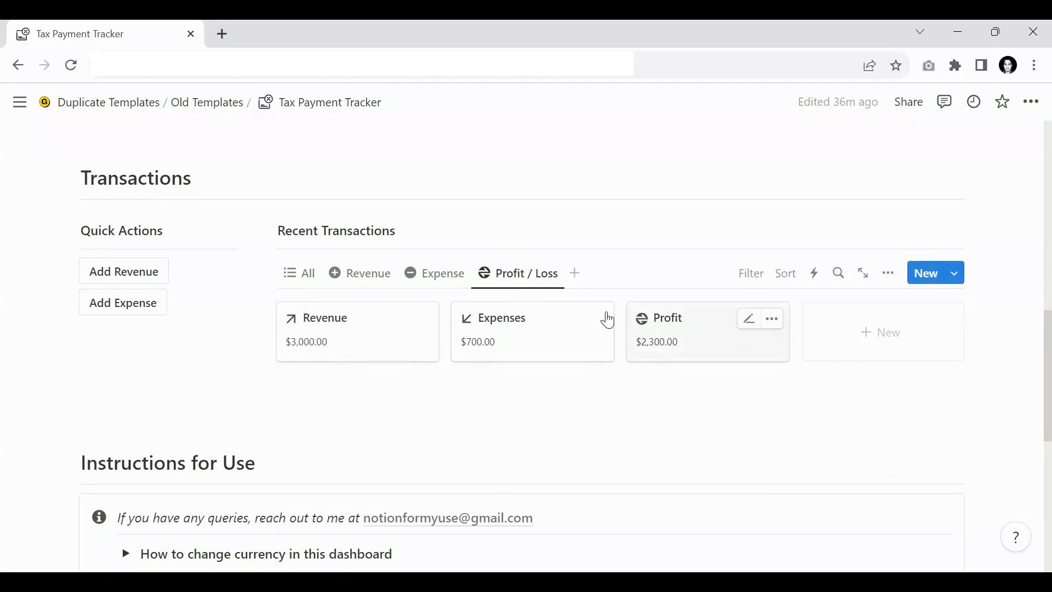
{"action": "scroll", "coordinate": [605, 411], "scroll_direction": "up", "scroll_amount": 10}
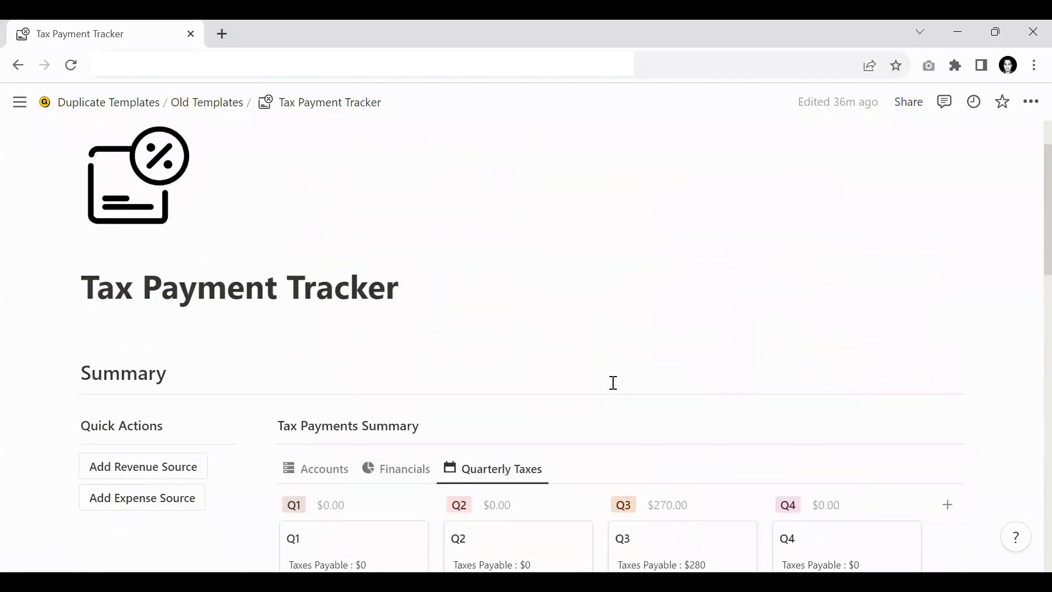
{"action": "scroll", "coordinate": [653, 368], "scroll_direction": "down", "scroll_amount": 6}
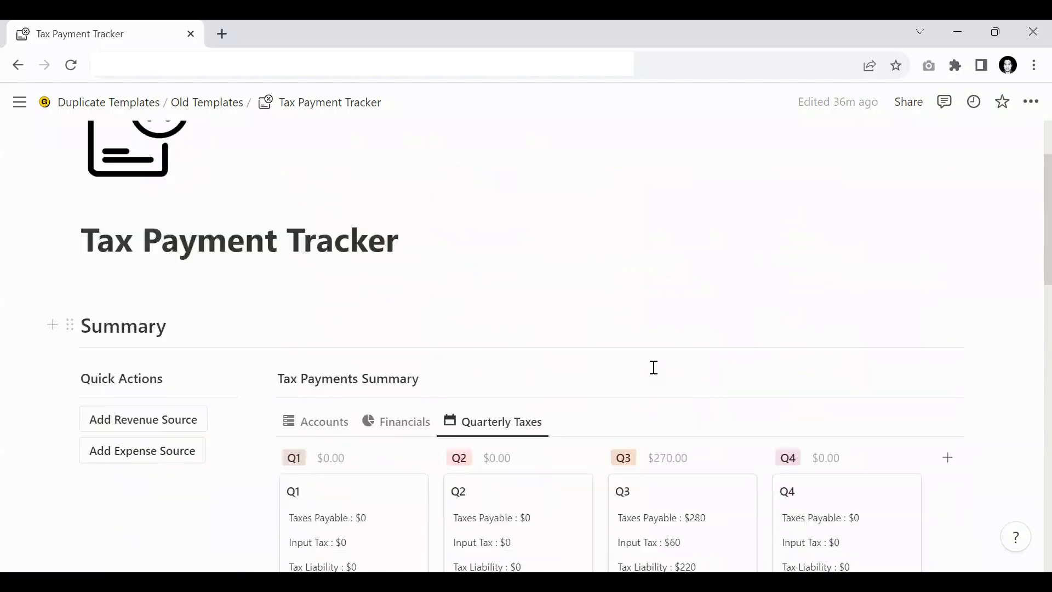
{"action": "scroll", "coordinate": [653, 368], "scroll_direction": "up", "scroll_amount": 2}
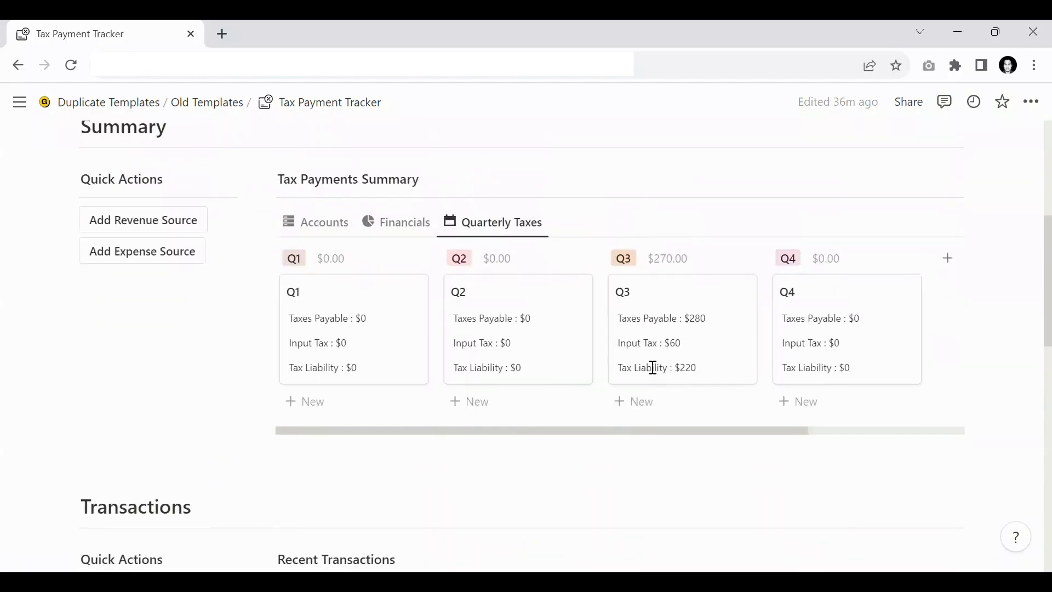